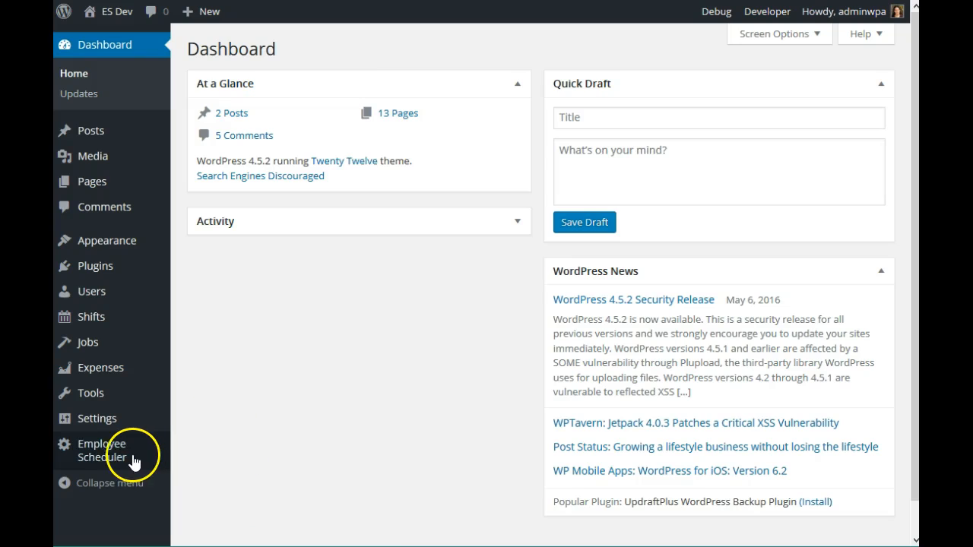
Open the list of all users and examine the role assigned to each account
mouse_move(119, 456)
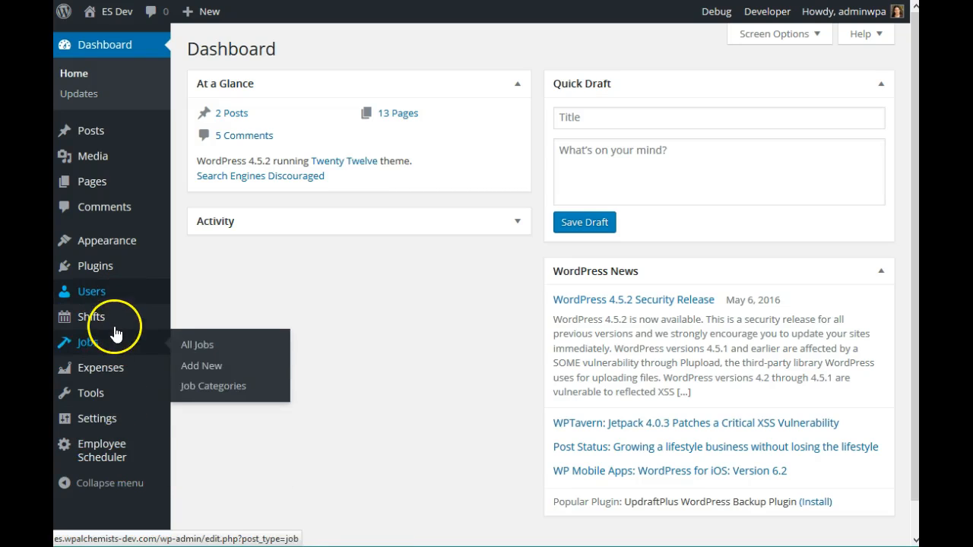
mouse_move(115, 330)
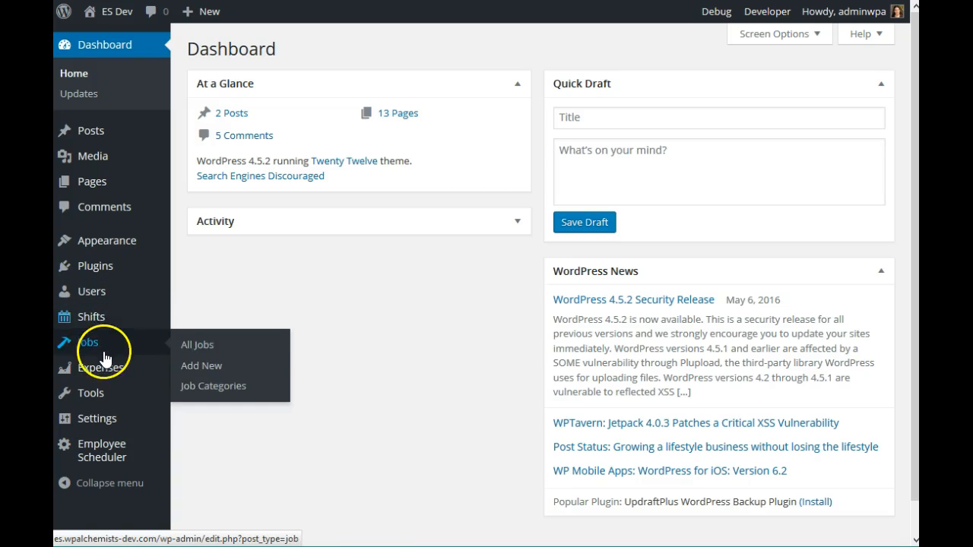
mouse_move(112, 375)
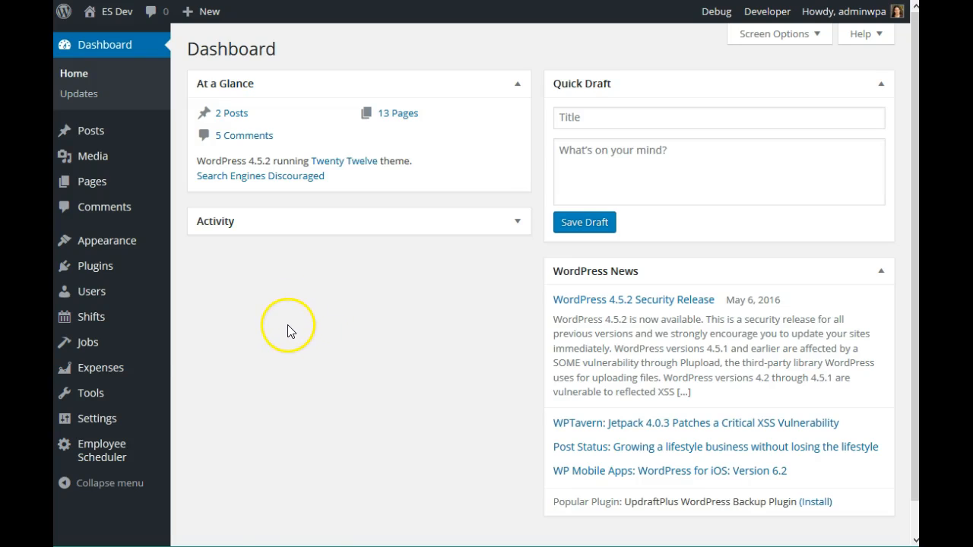
click(106, 301)
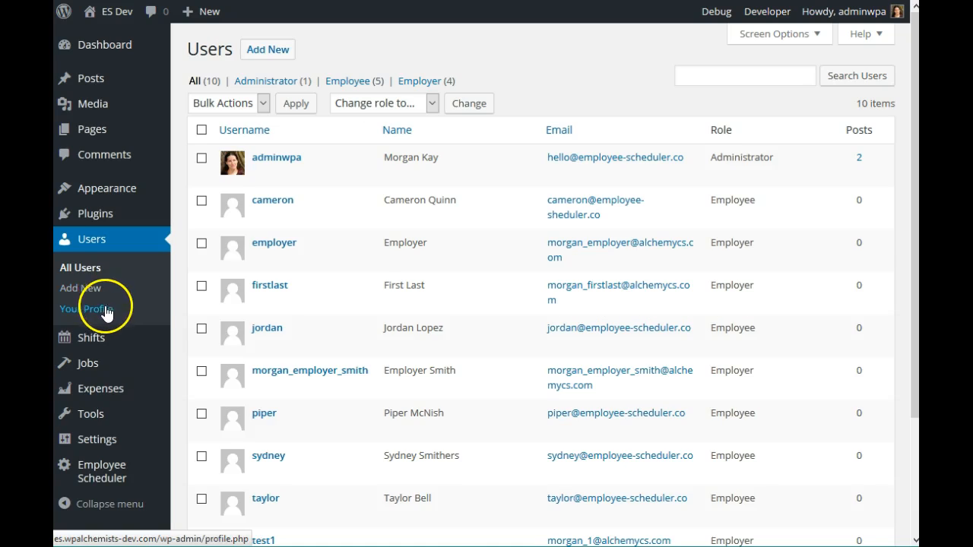
mouse_move(572, 349)
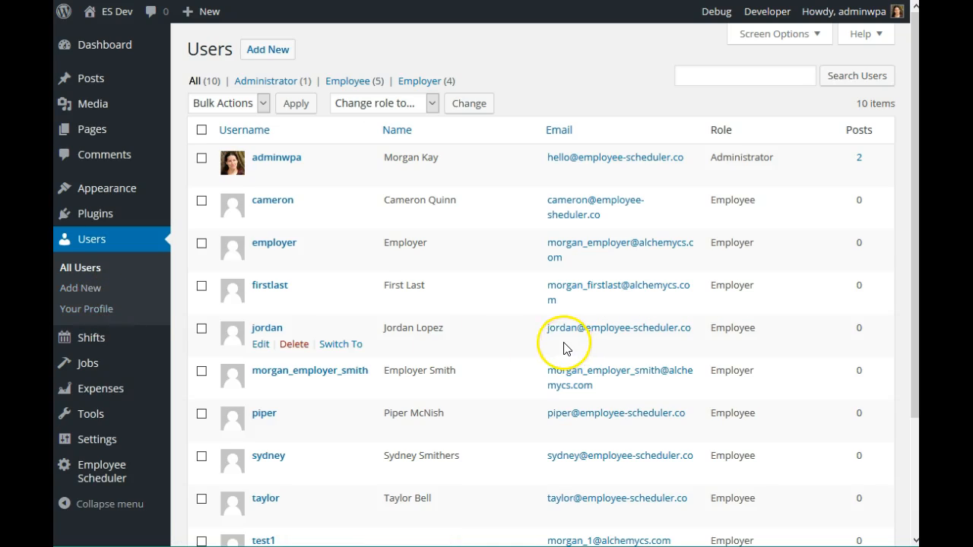
mouse_move(279, 228)
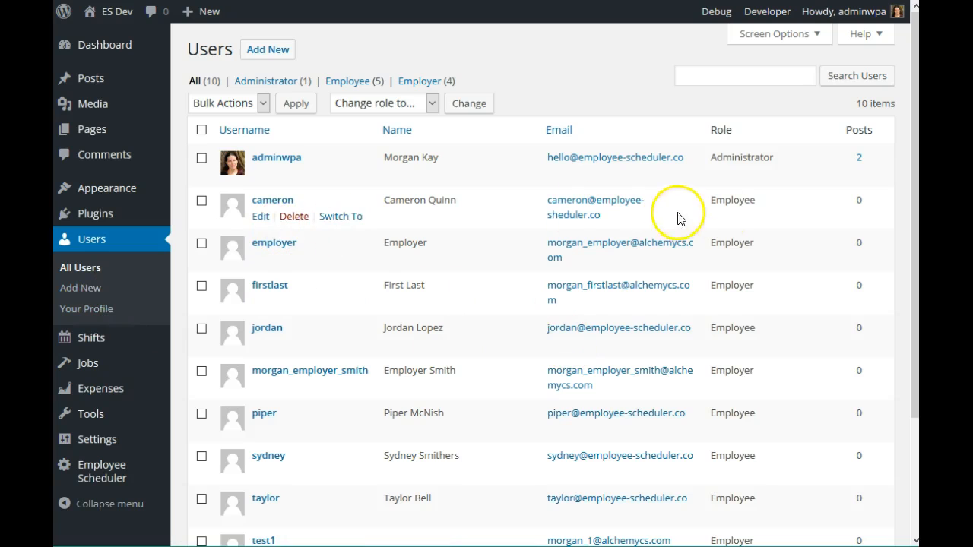
drag(712, 201, 753, 203)
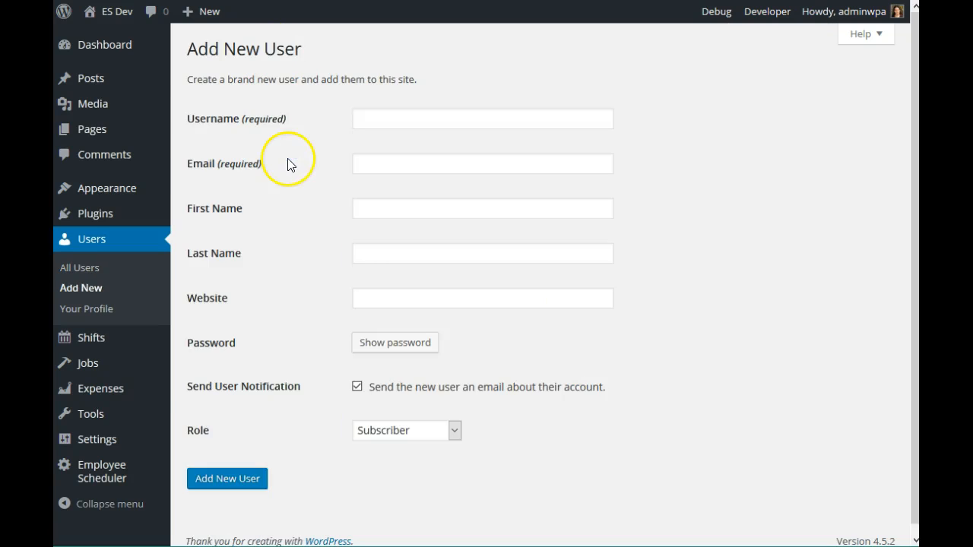
Select the Employee role in the form for adding a new user
click(376, 119)
click(373, 164)
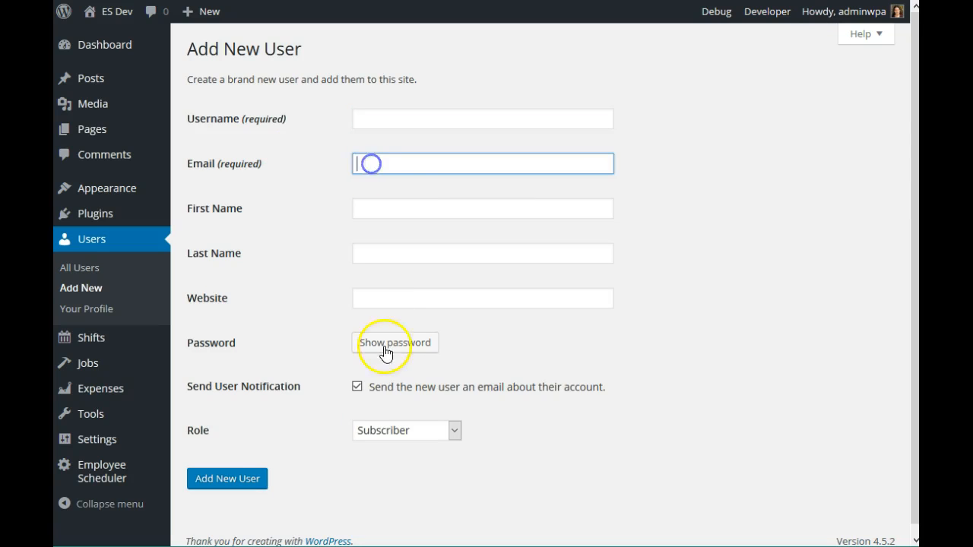
click(411, 430)
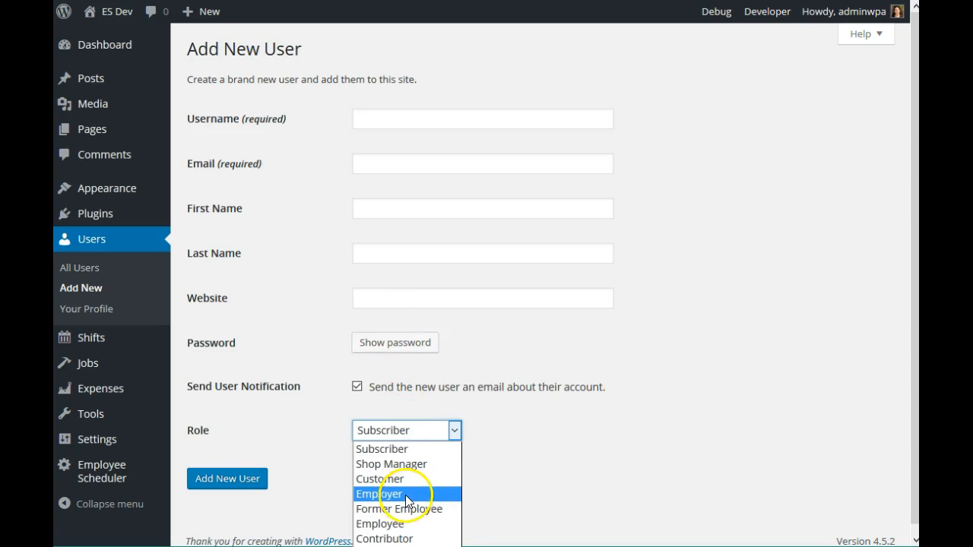
click(429, 524)
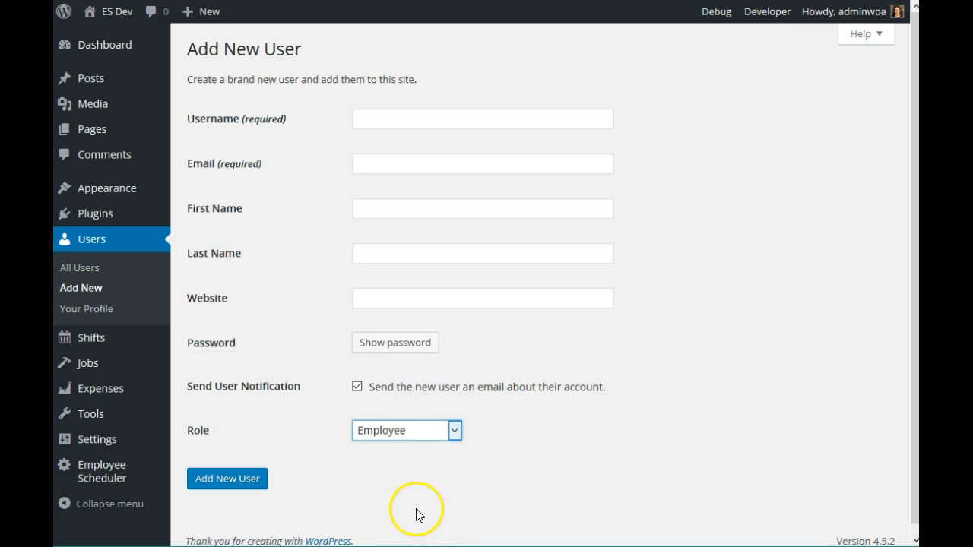
Open the list of all jobs and view the Barista job's details
click(90, 363)
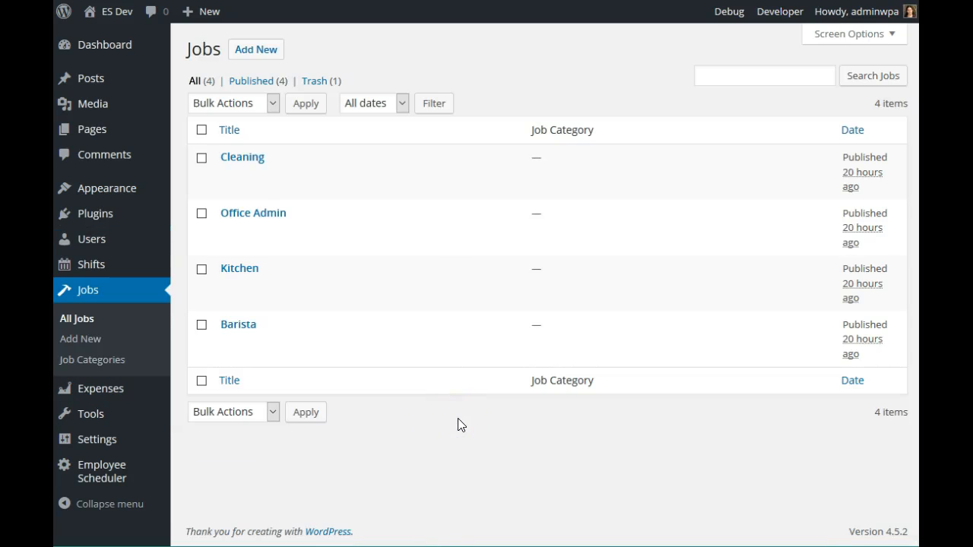
mouse_move(381, 339)
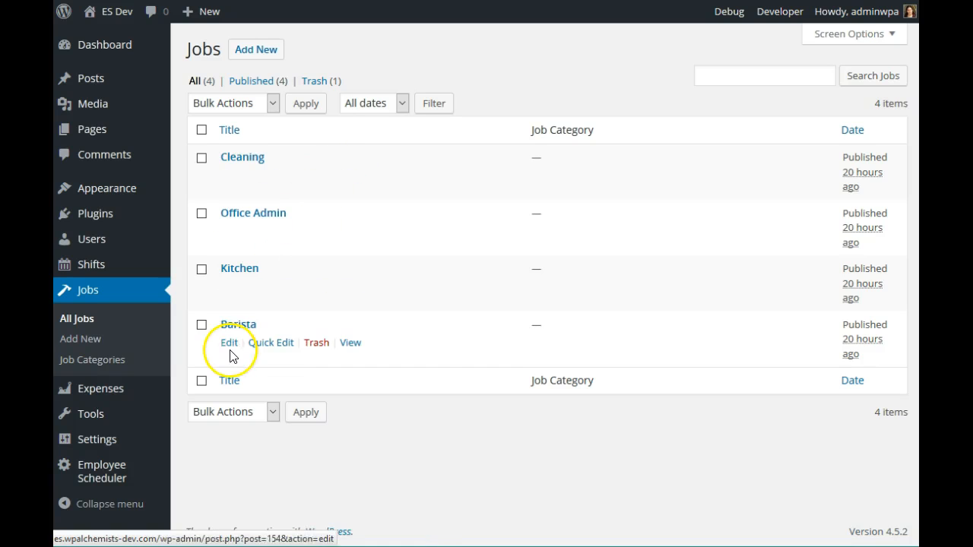
click(230, 344)
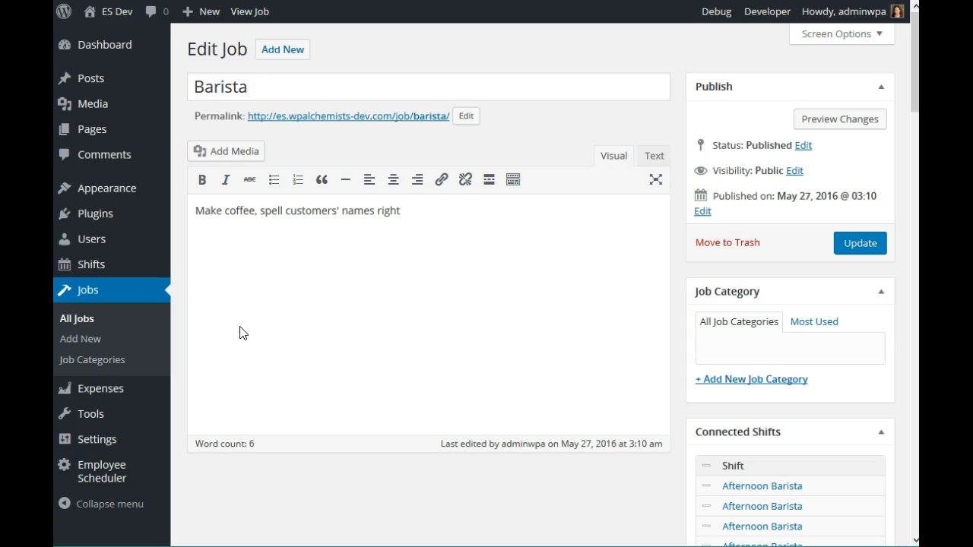
Start a new shift from the shifts list and title it "Afternoon Barista"
mouse_move(104, 273)
click(104, 270)
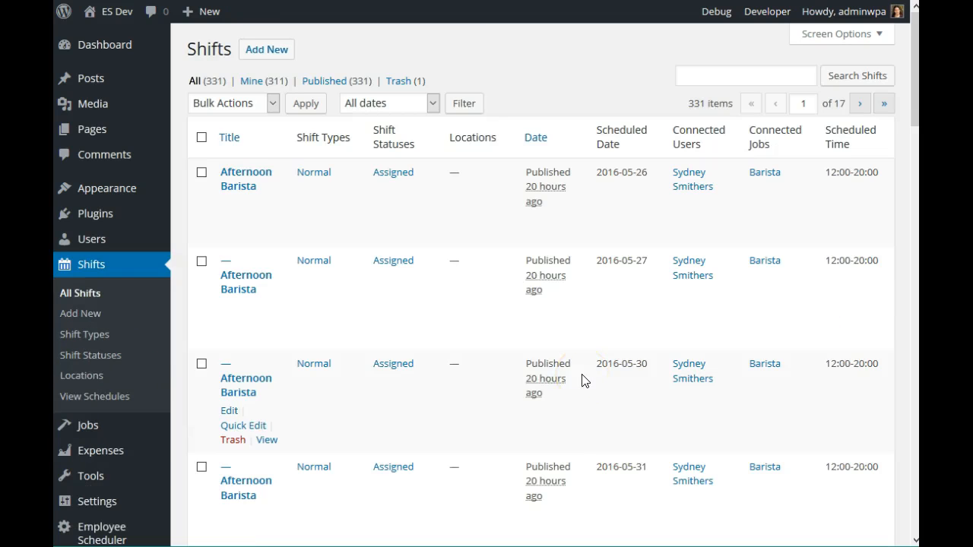
click(253, 50)
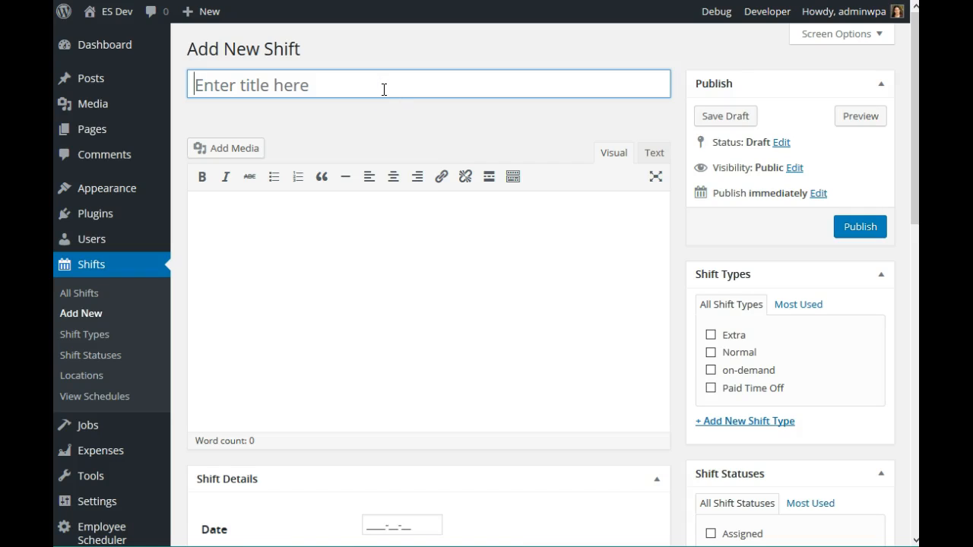
text(Afternoon Barista)
Enter the shift description "It's a holiday, so we need extra people to work today. Make sure you spell everyone's name right!"
click(400, 223)
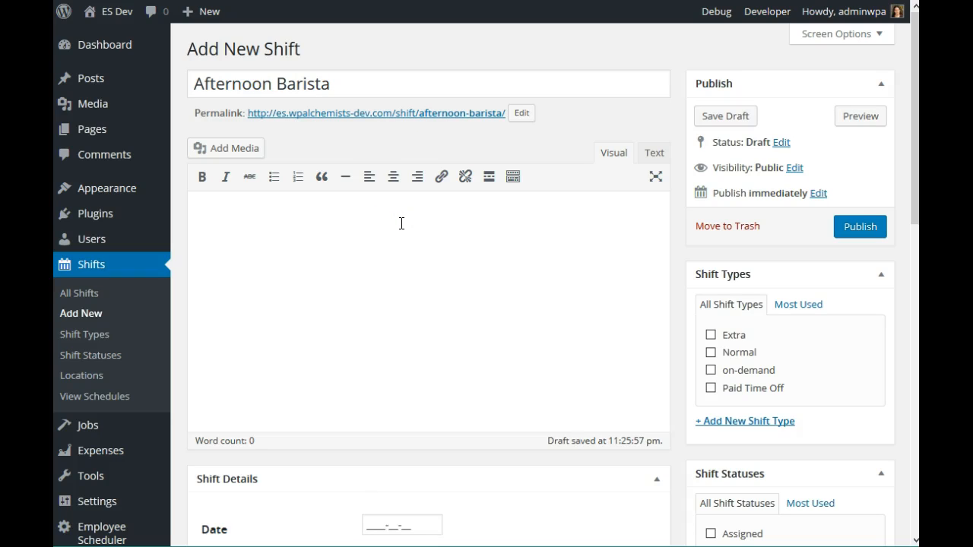
text(It's a holiday, so we need extra people to work today.)
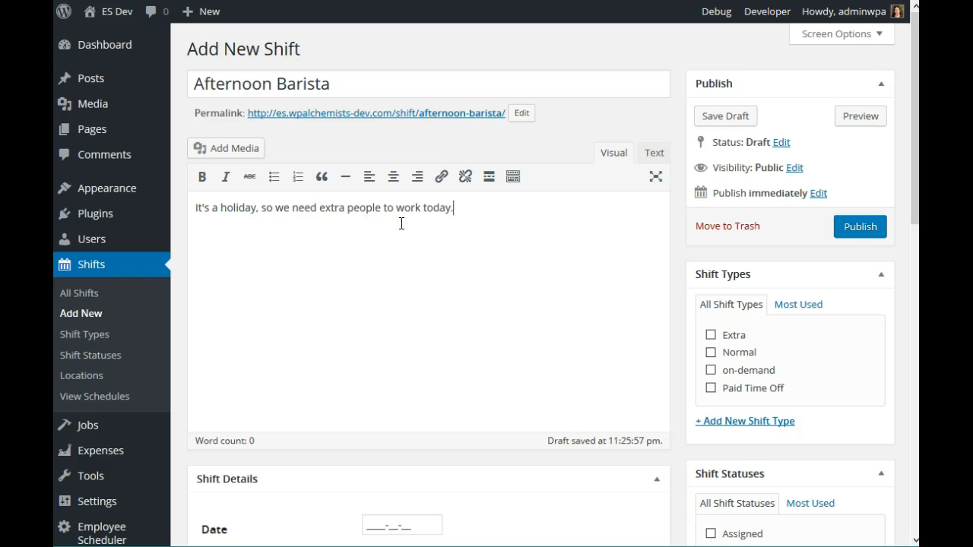
text(  Make sure you )
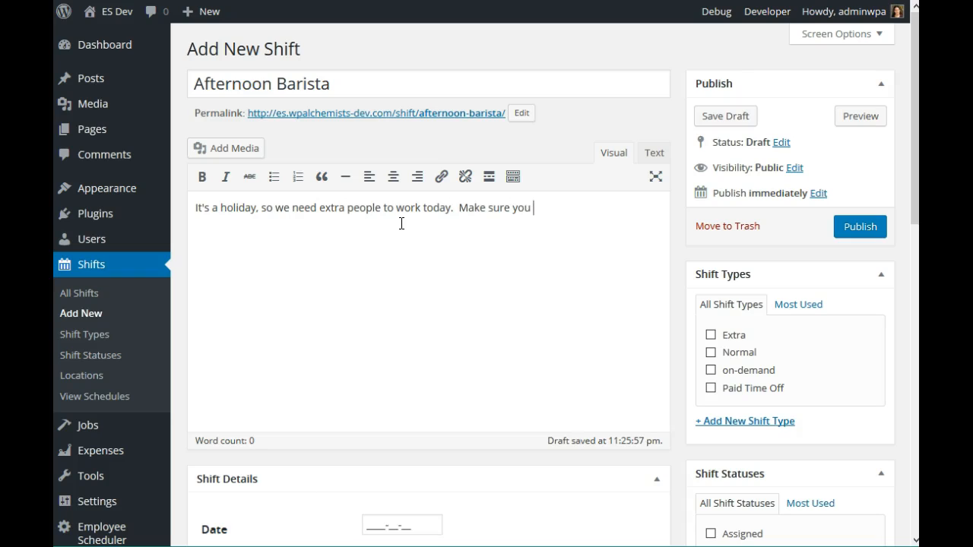
text(spell everyone's name )
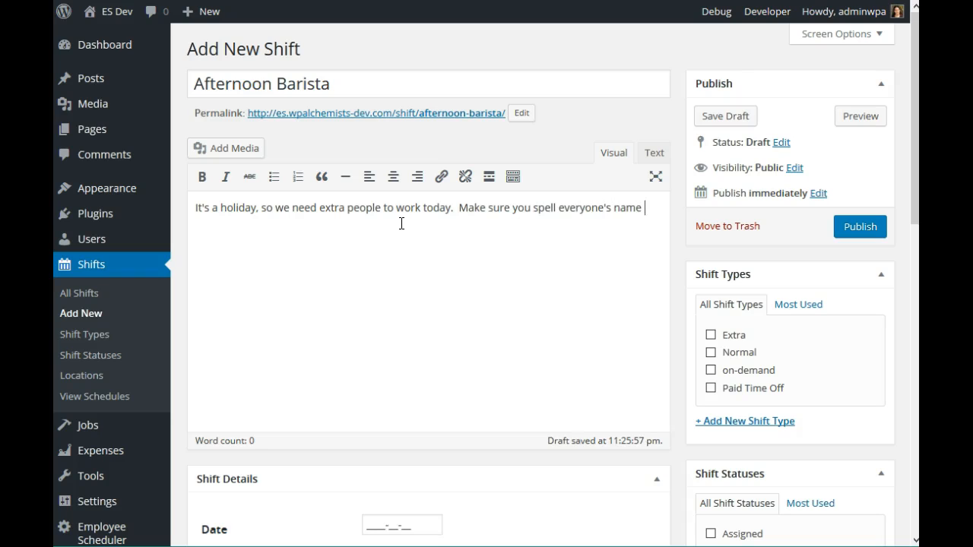
text(right!)
Assign the shift the Normal shift type and the Assigned shift status
scroll(682, 347, down, 5)
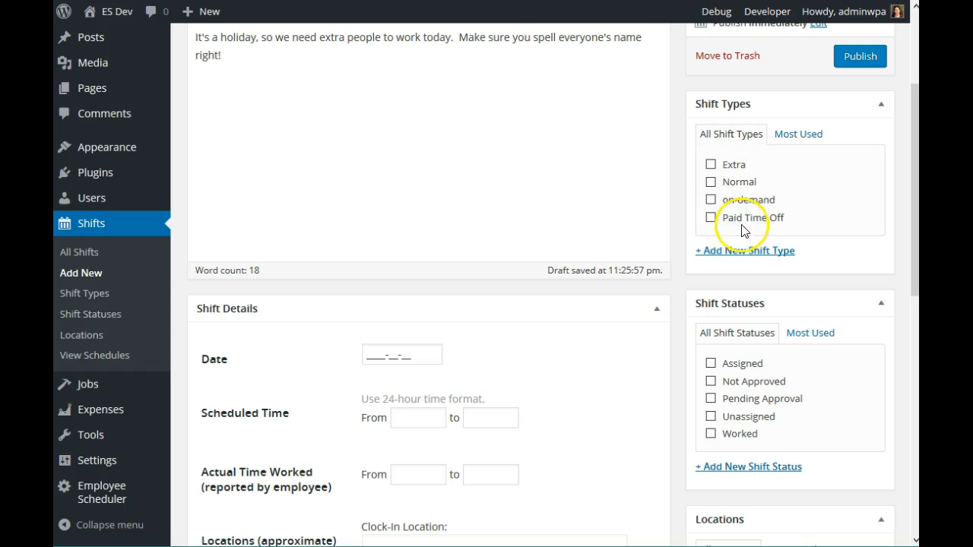
click(712, 183)
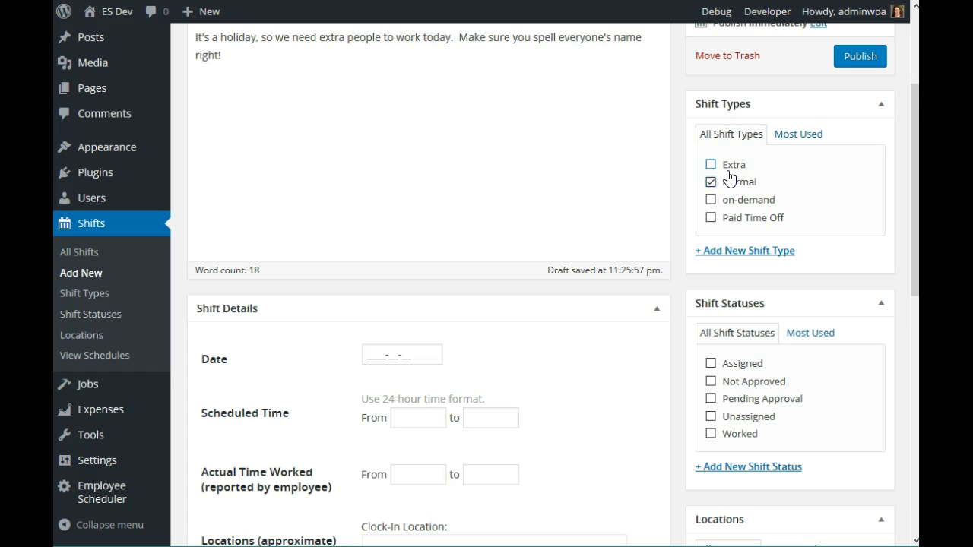
scroll(728, 177, down, 2)
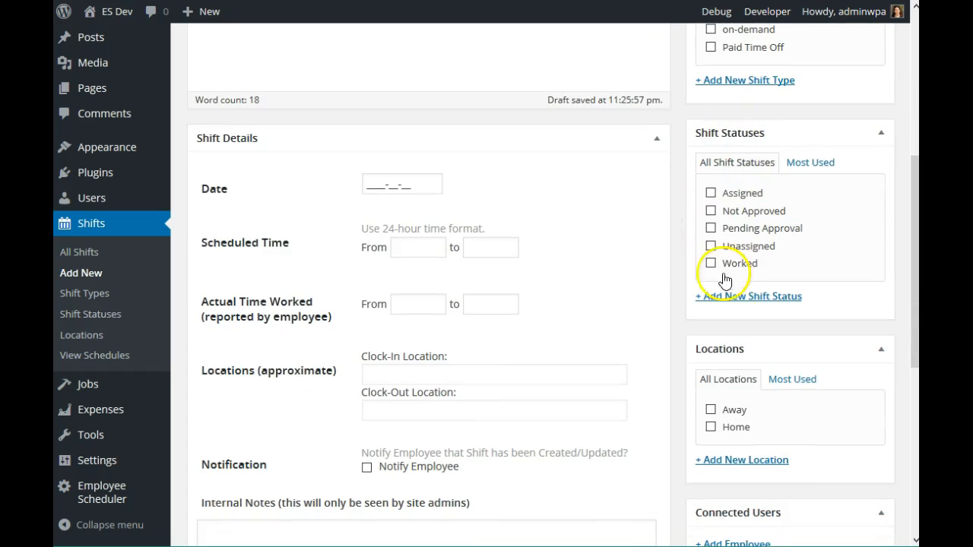
click(769, 194)
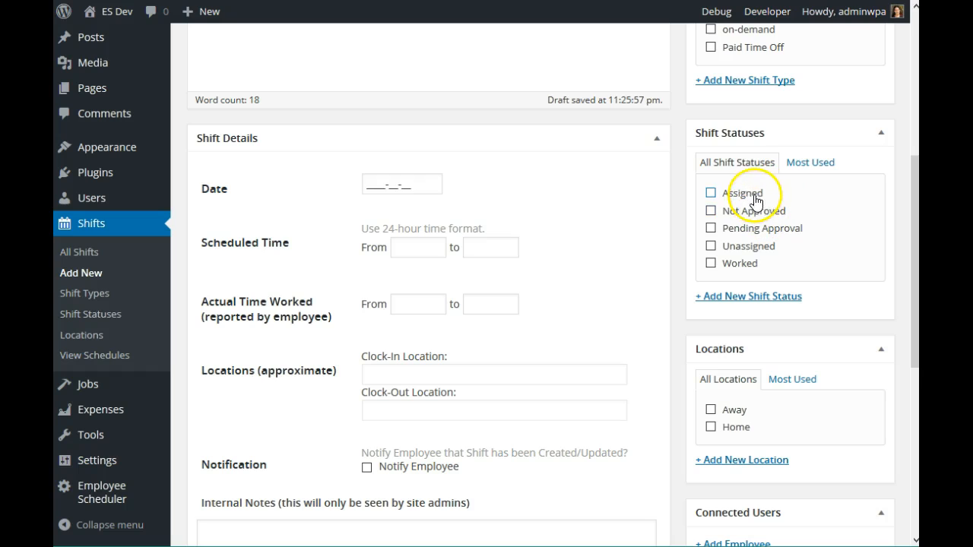
click(714, 194)
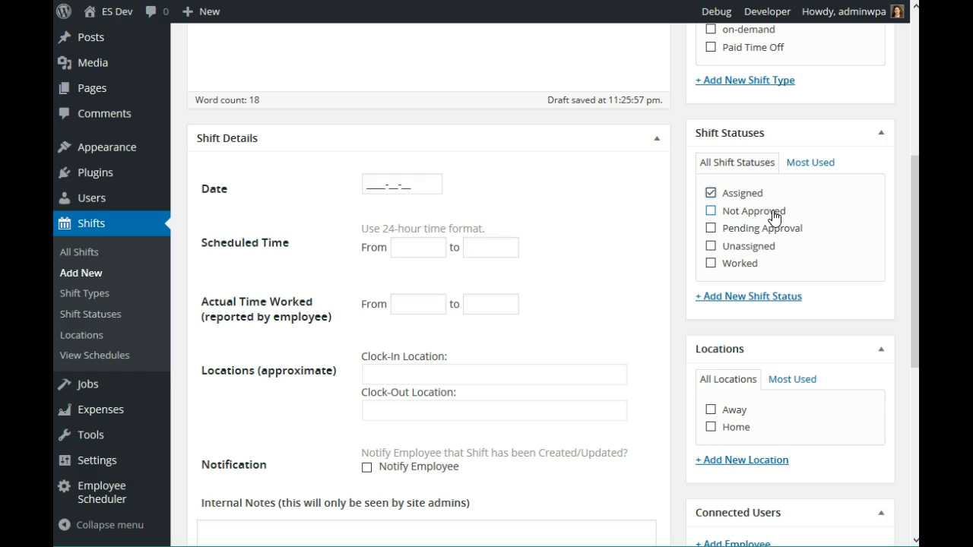
click(777, 237)
Set the shift's date to 2016-05-31 and its scheduled time from 09:00 to 17:00
click(417, 187)
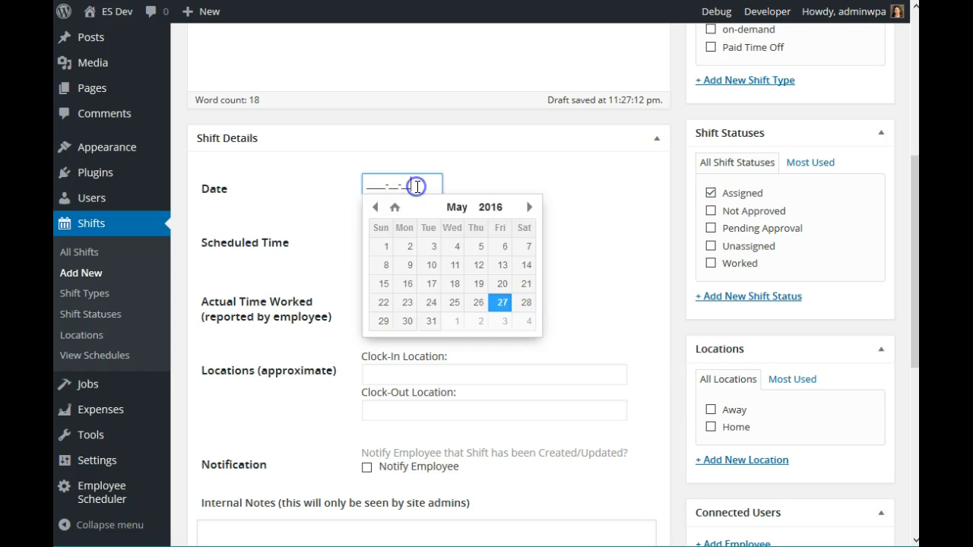
click(433, 321)
click(408, 250)
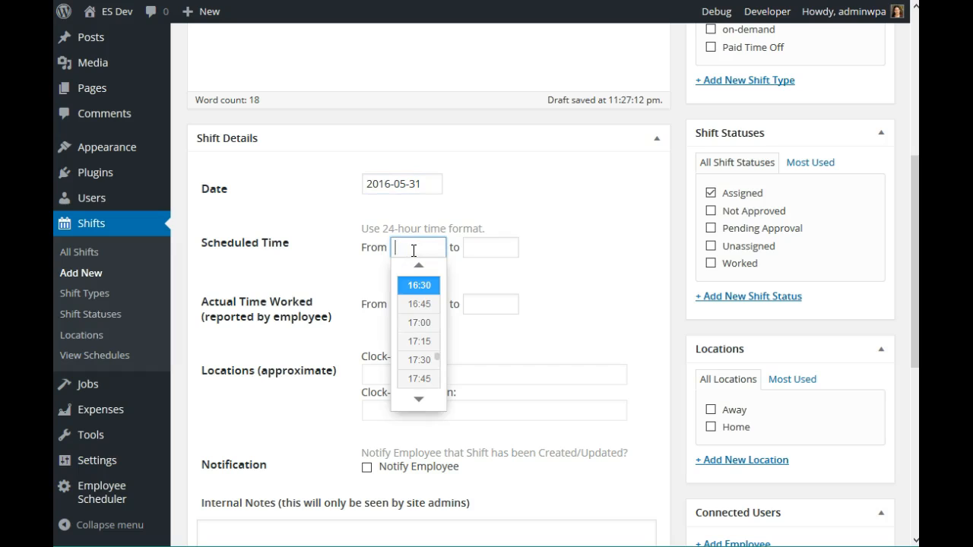
text(09:00)
key(Tab)
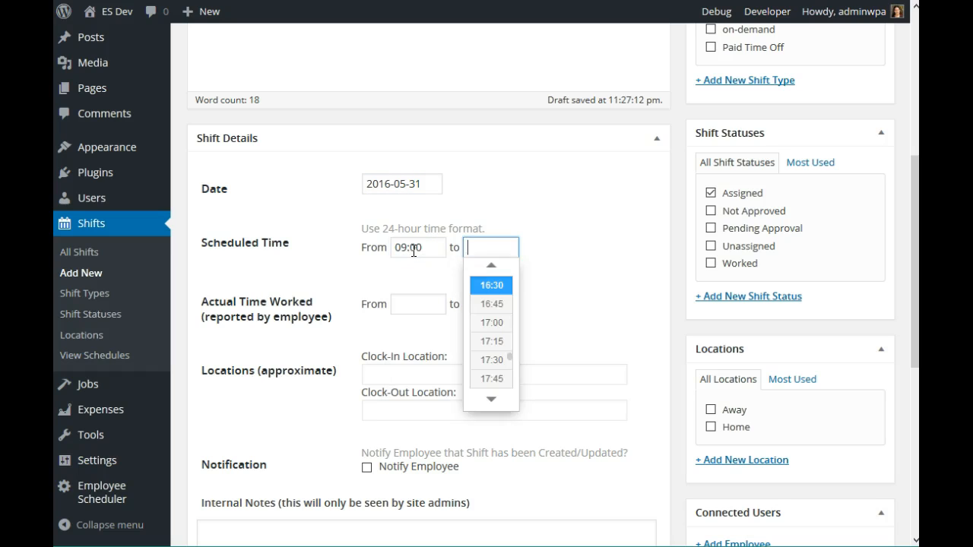
text(17:00)
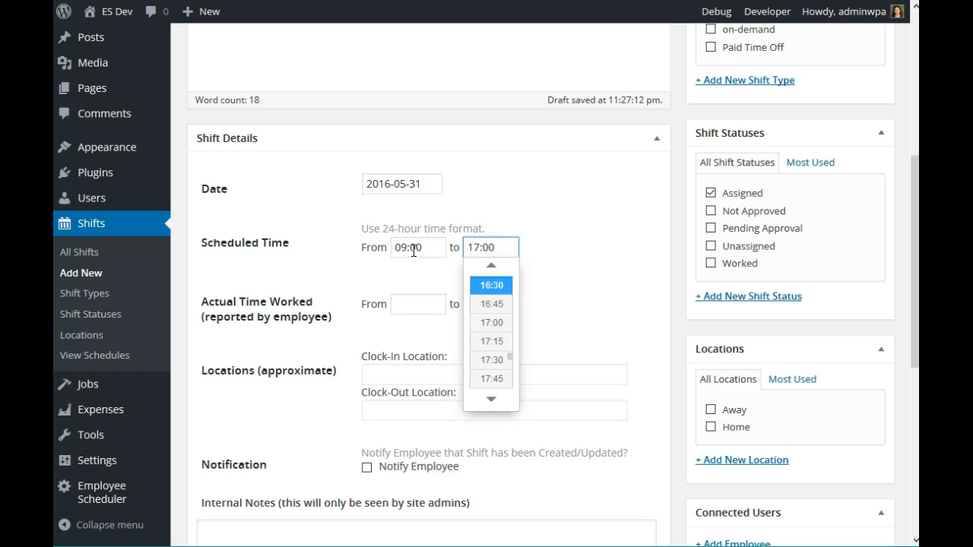
click(566, 225)
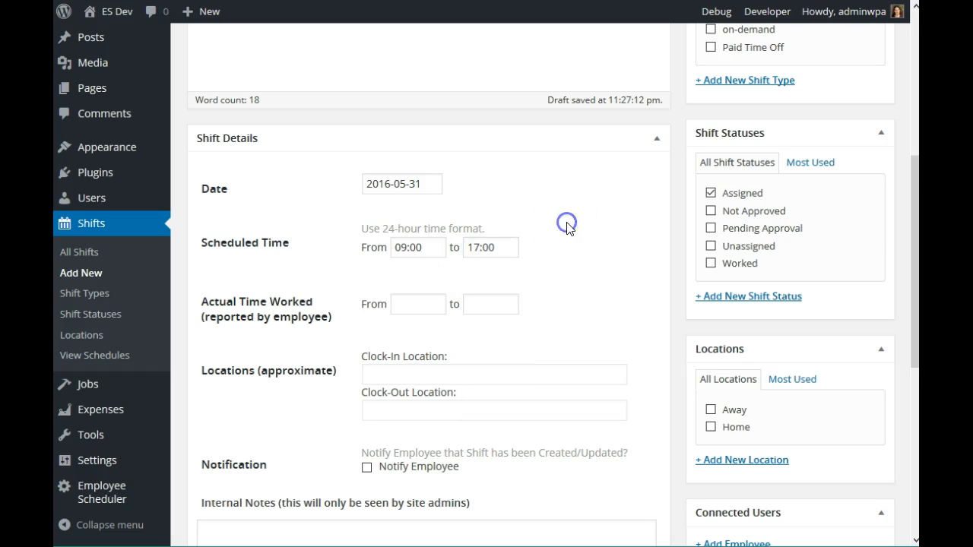
drag(362, 229, 500, 231)
click(560, 285)
Examine the start and end time choices for the shift's actual time worked
click(412, 308)
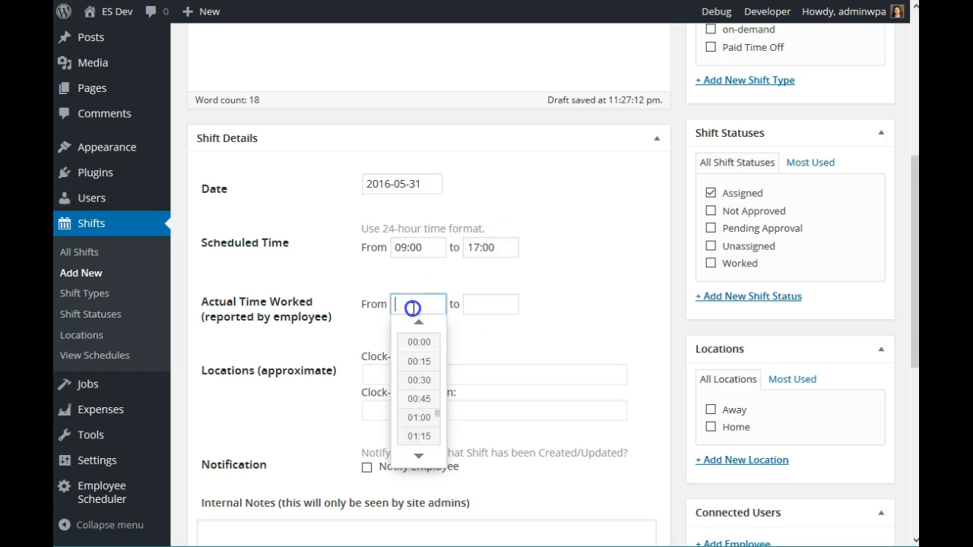
click(278, 317)
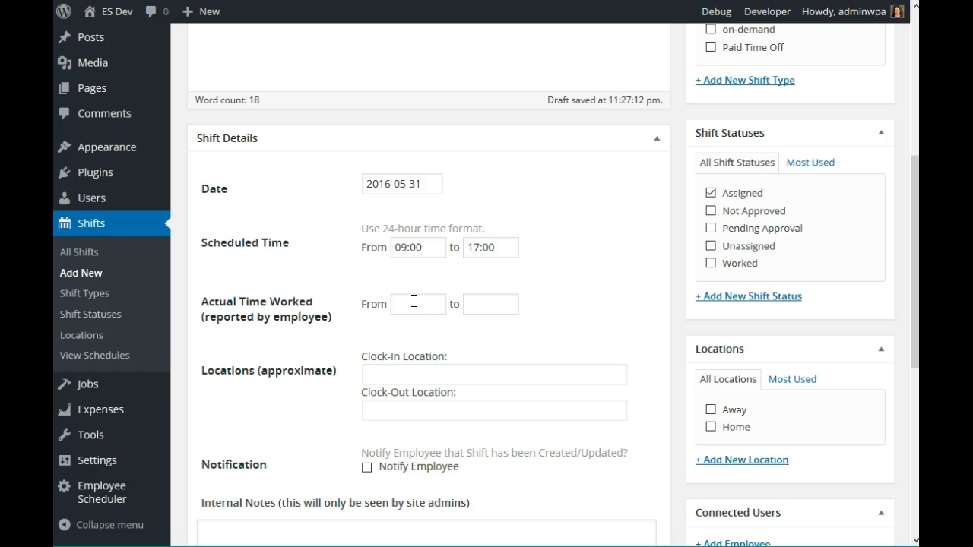
click(501, 303)
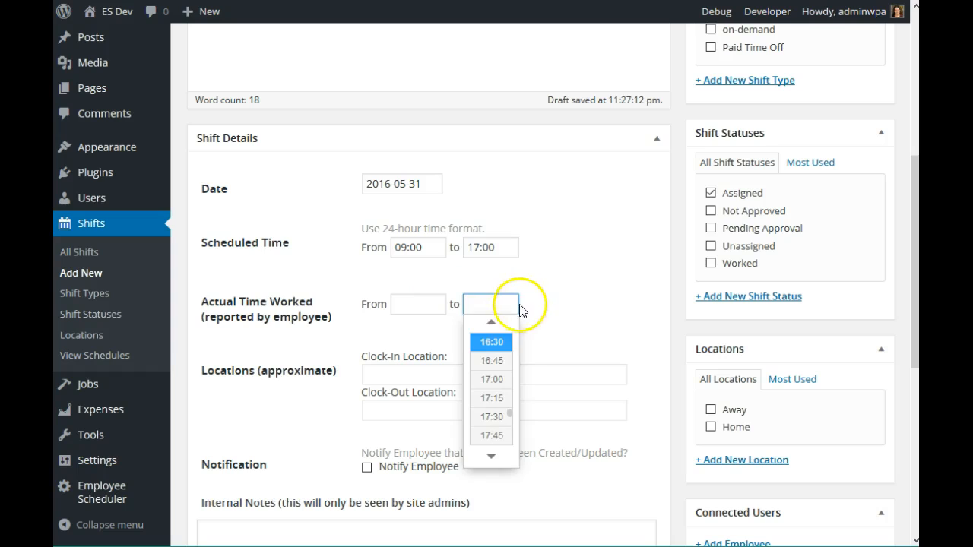
click(548, 308)
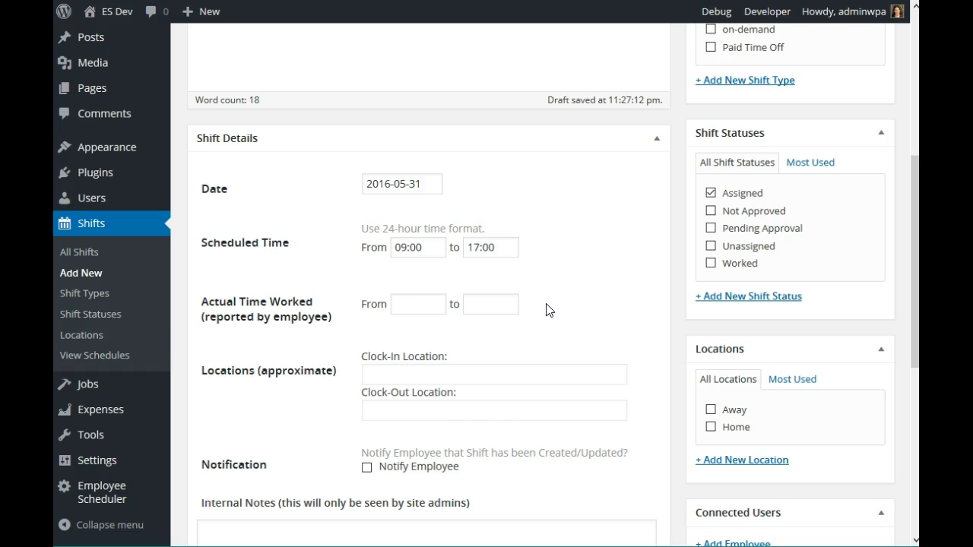
scroll(547, 307, down, 1)
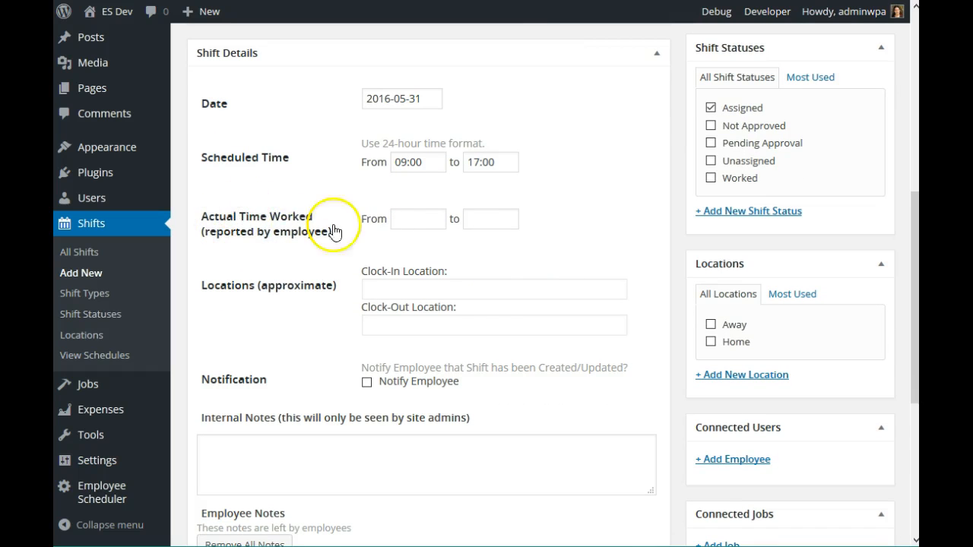
click(425, 218)
click(495, 220)
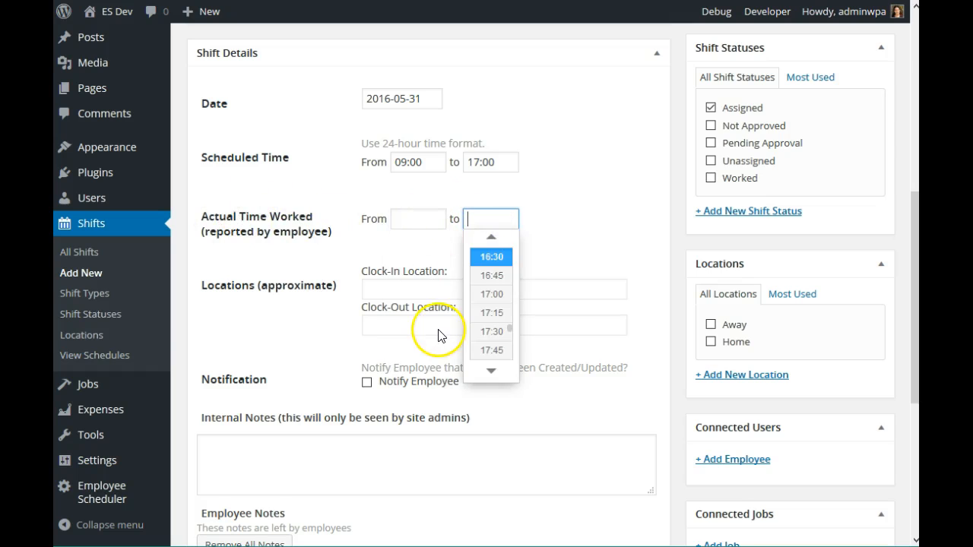
Examine the shift's clock-in and clock-out location fields
click(402, 294)
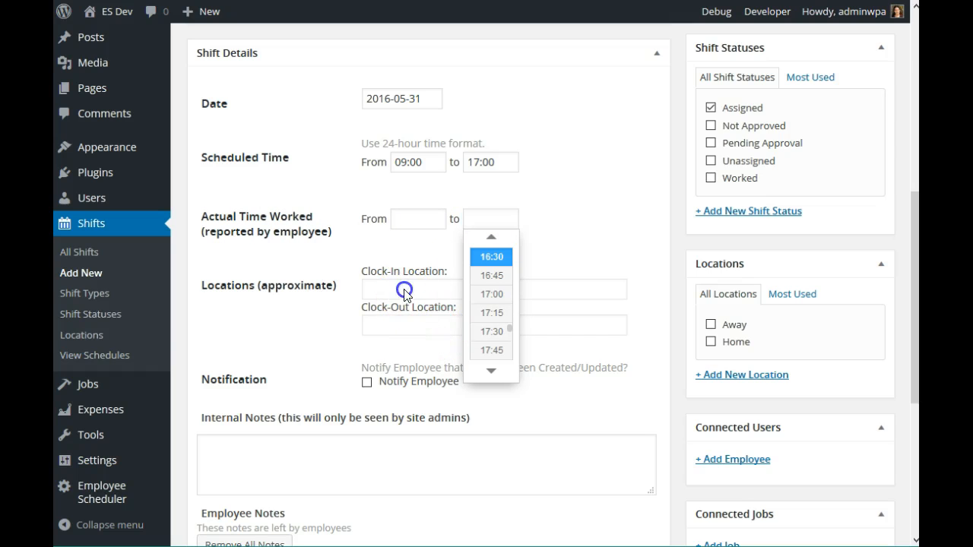
click(388, 326)
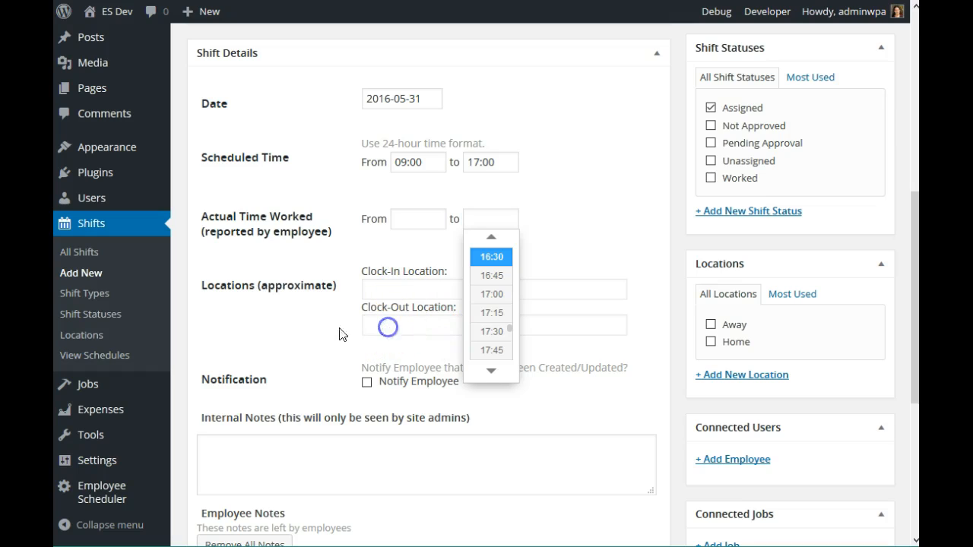
click(282, 343)
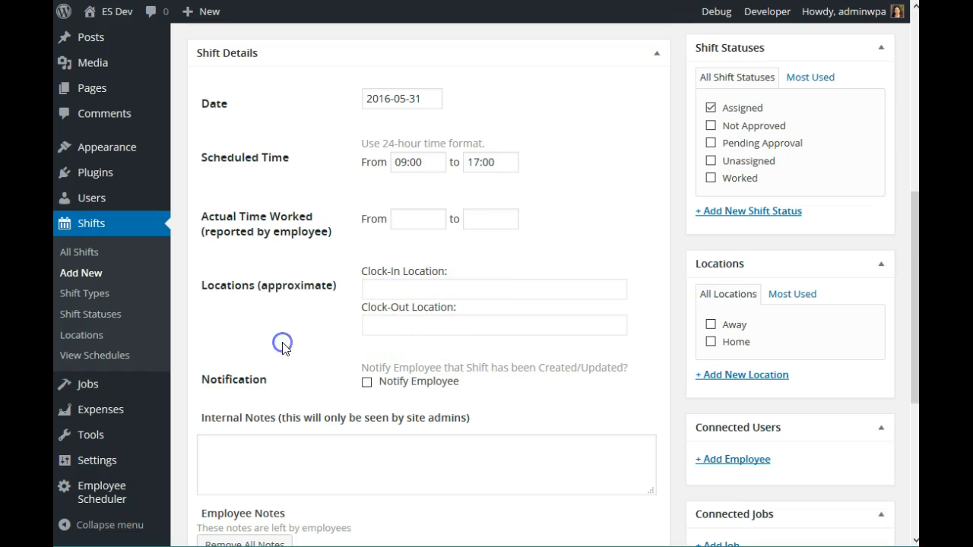
click(371, 291)
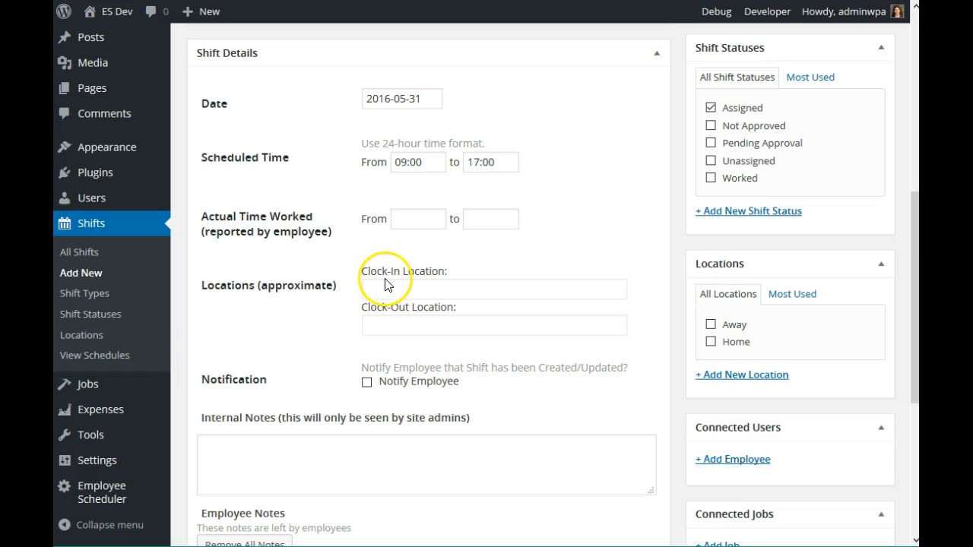
Turn on employee notification for the shift and go to its internal notes field
click(367, 385)
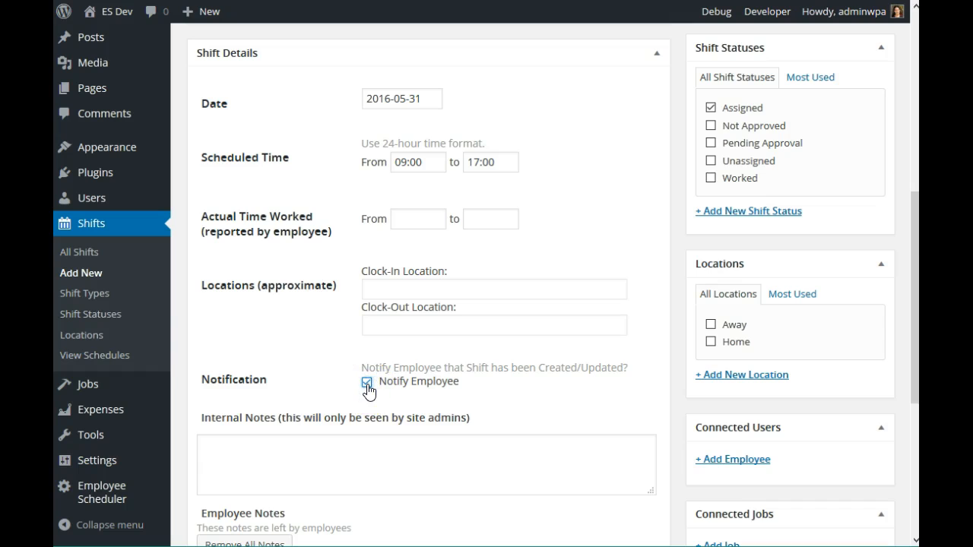
click(557, 382)
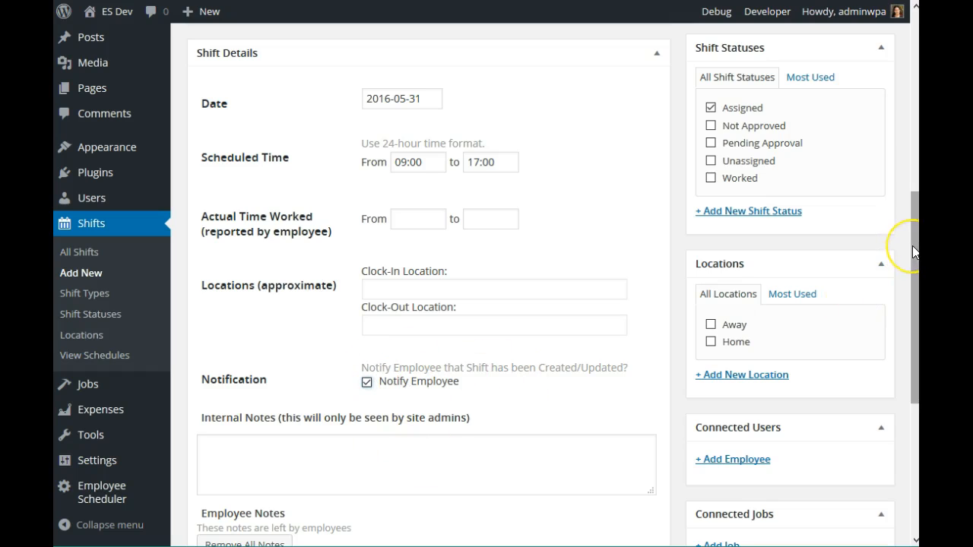
click(402, 472)
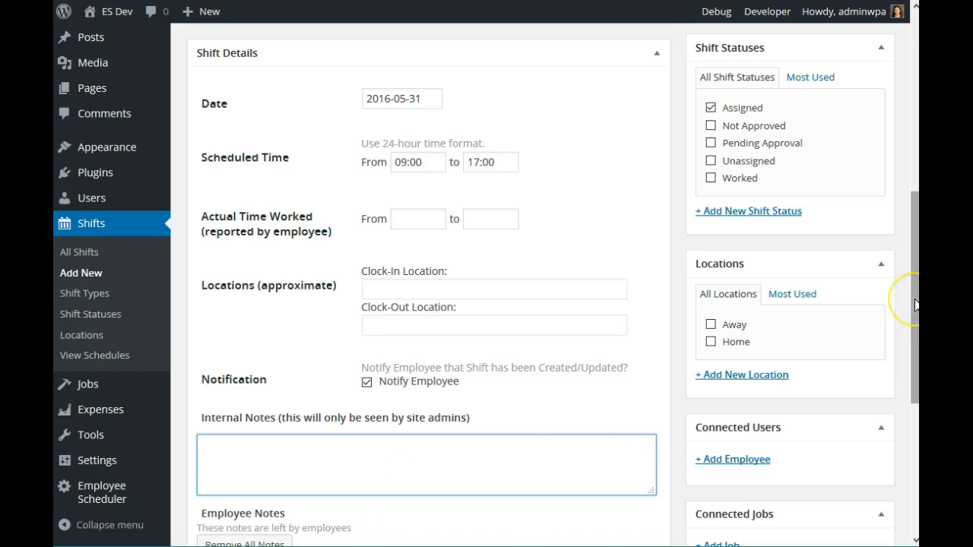
Connect an employee from the list and the Barista job to the shift
drag(915, 303, 915, 428)
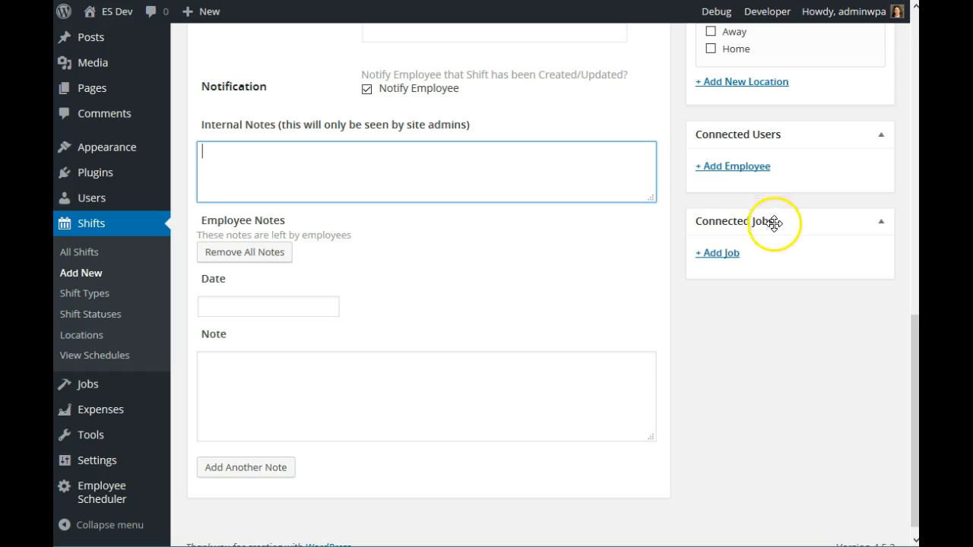
click(743, 174)
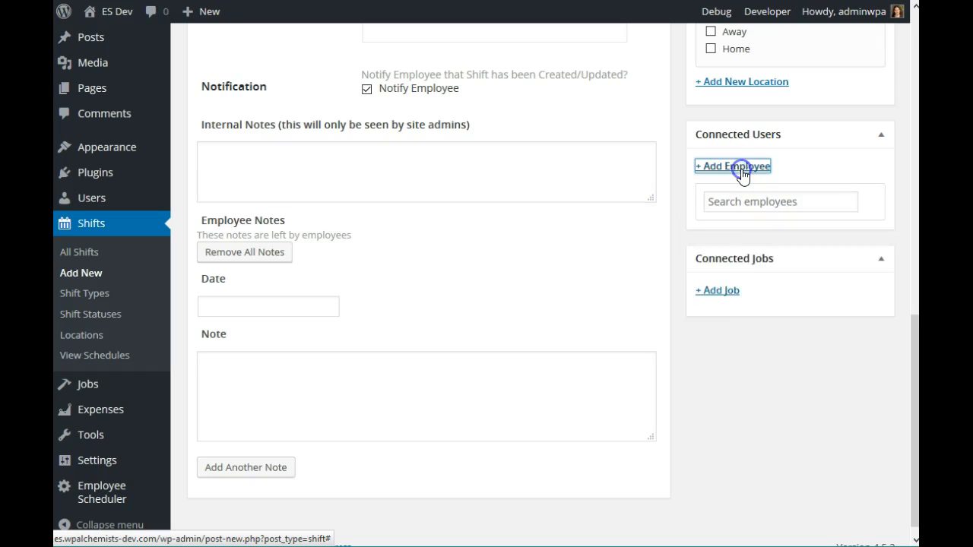
click(760, 253)
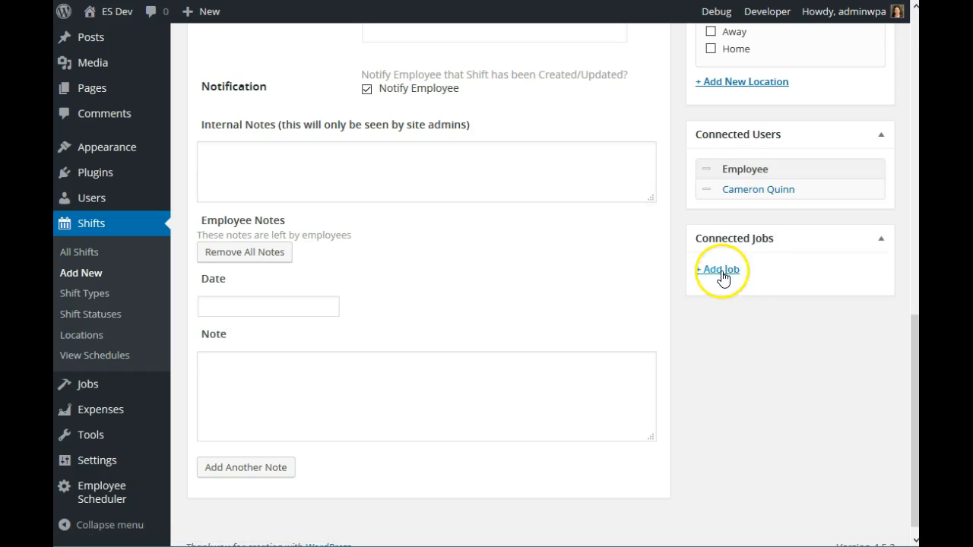
click(721, 271)
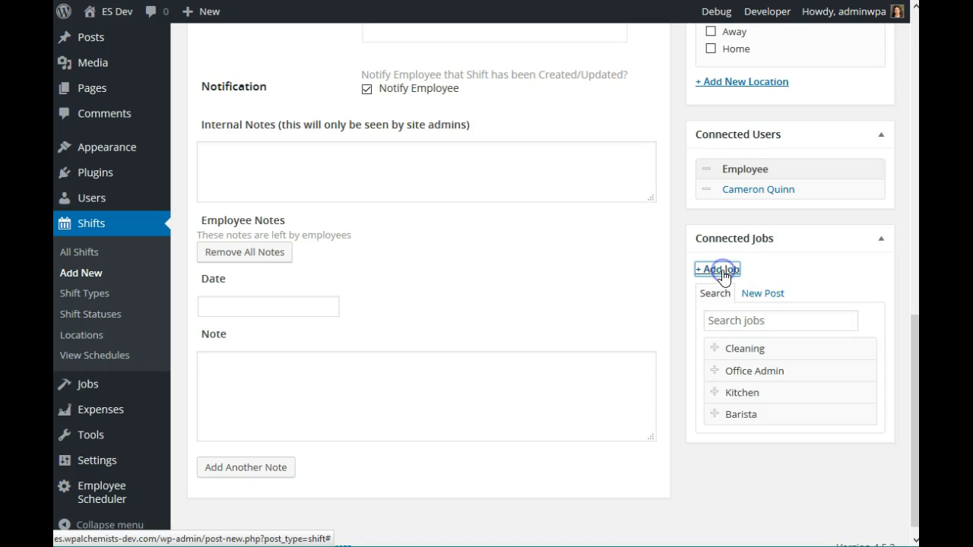
click(756, 415)
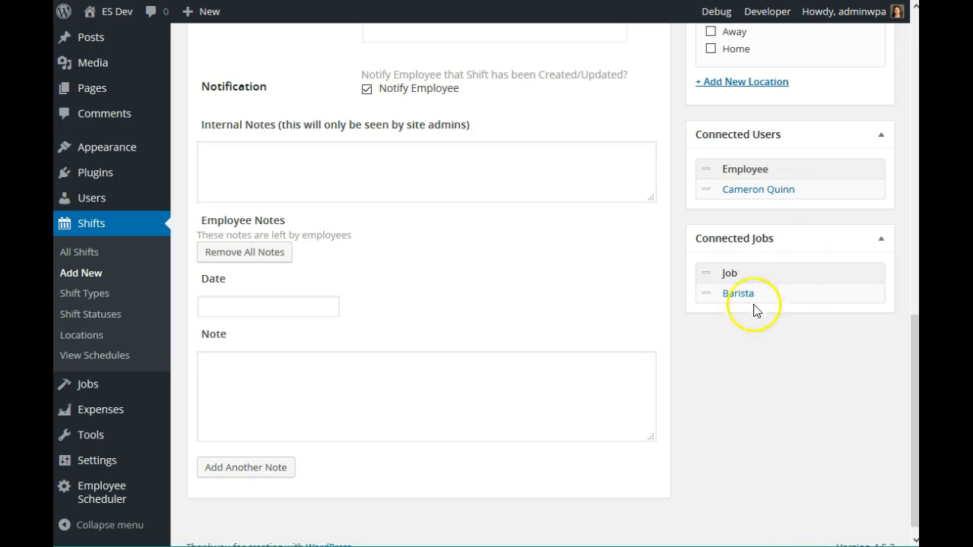
Publish the Afternoon Barista shift
drag(916, 386, 916, 387)
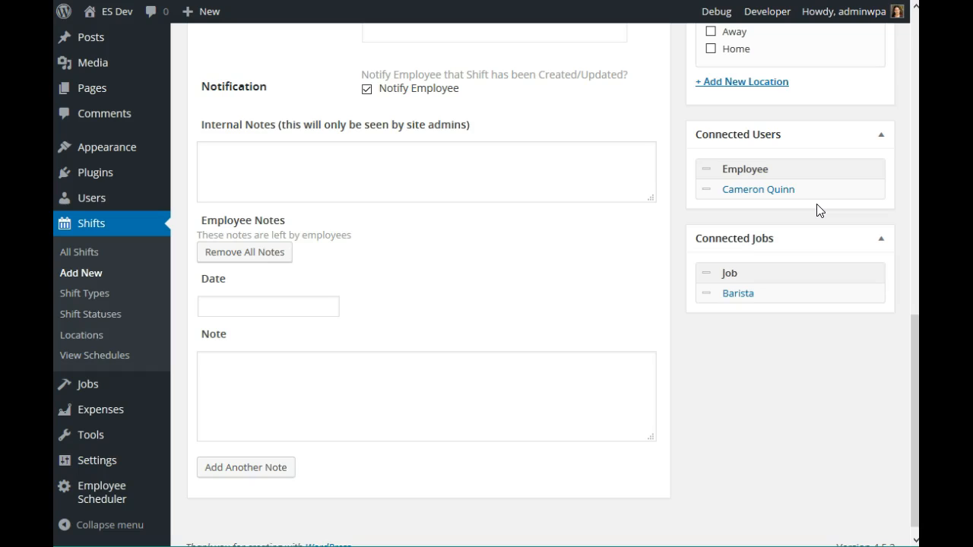
drag(913, 389, 911, 88)
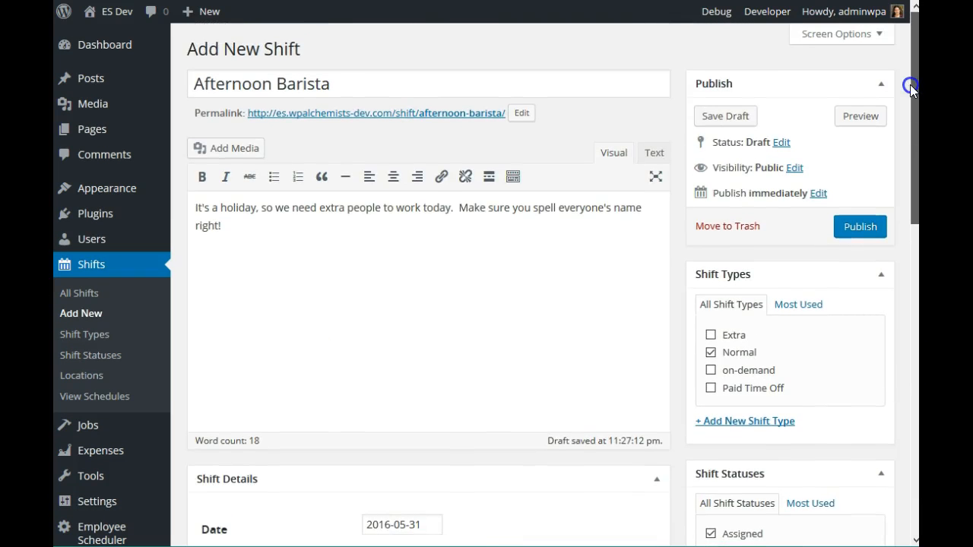
click(877, 235)
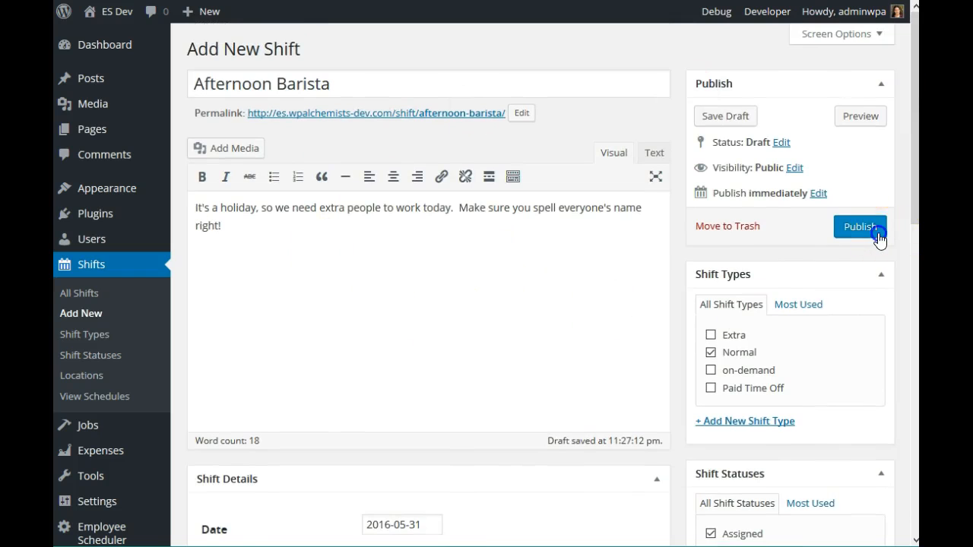
click(613, 199)
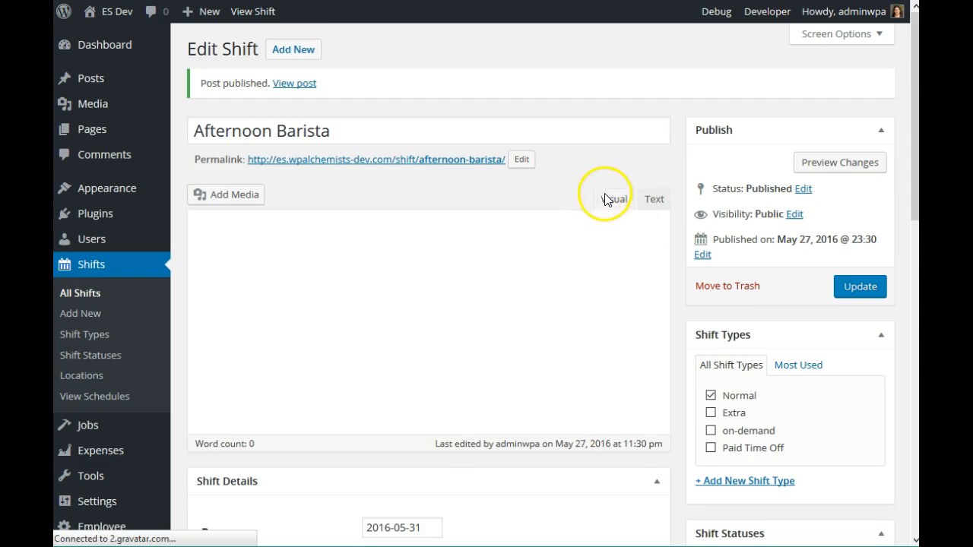
View the list of all expenses and open the reported Receipt expense for editing
click(481, 367)
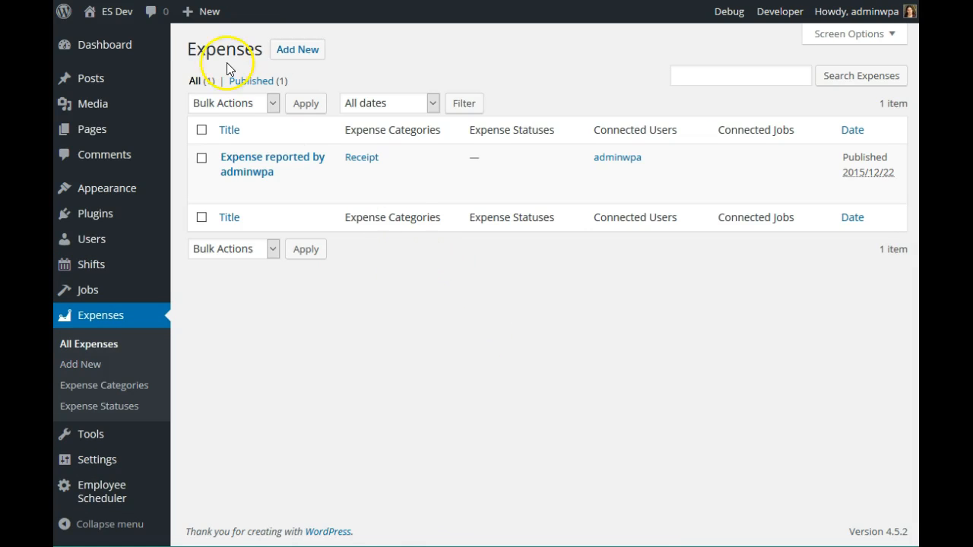
drag(185, 49, 258, 47)
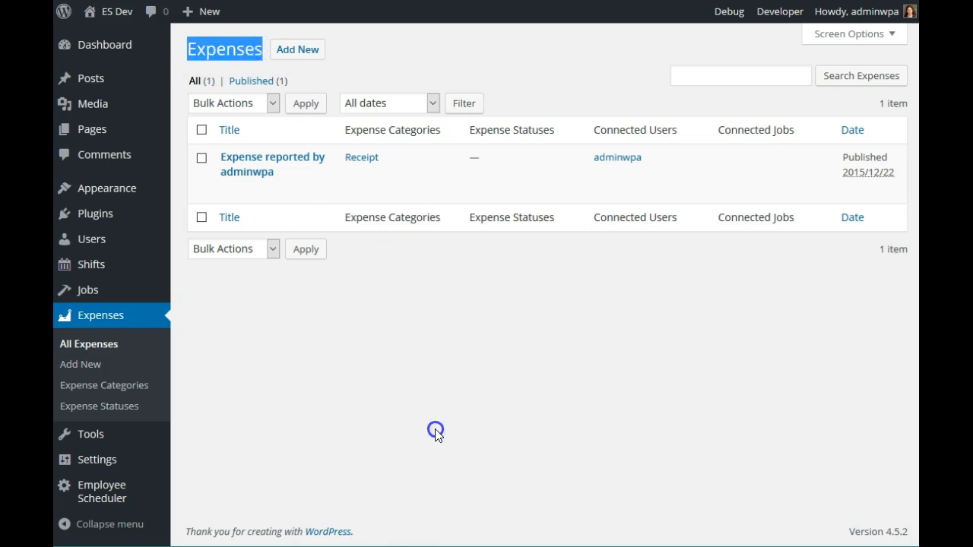
click(434, 429)
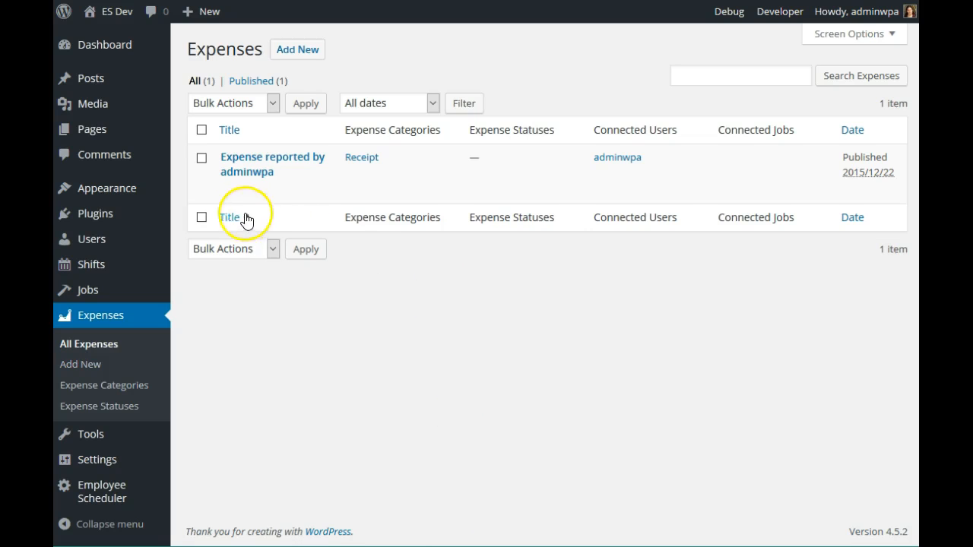
click(228, 190)
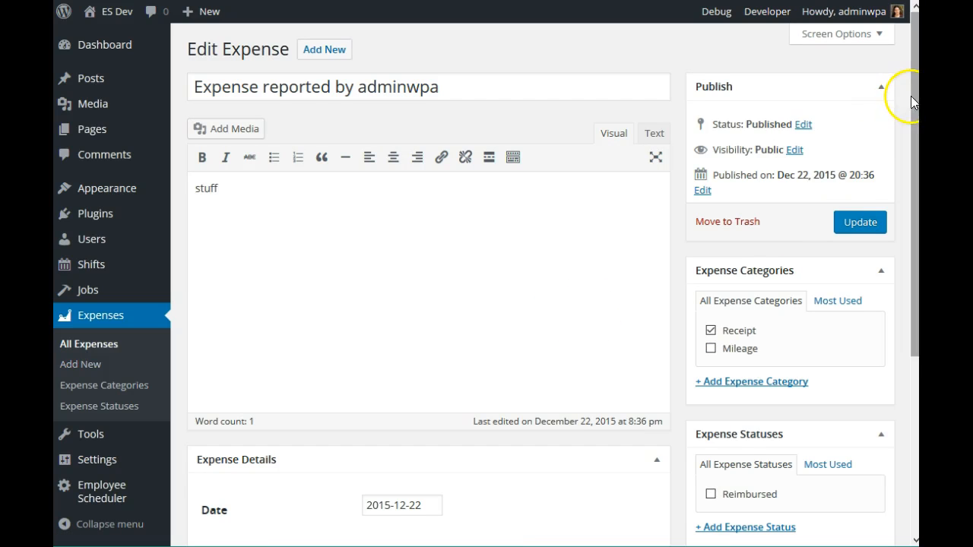
Examine the expense's description, date, amount and available categories
drag(228, 189, 183, 189)
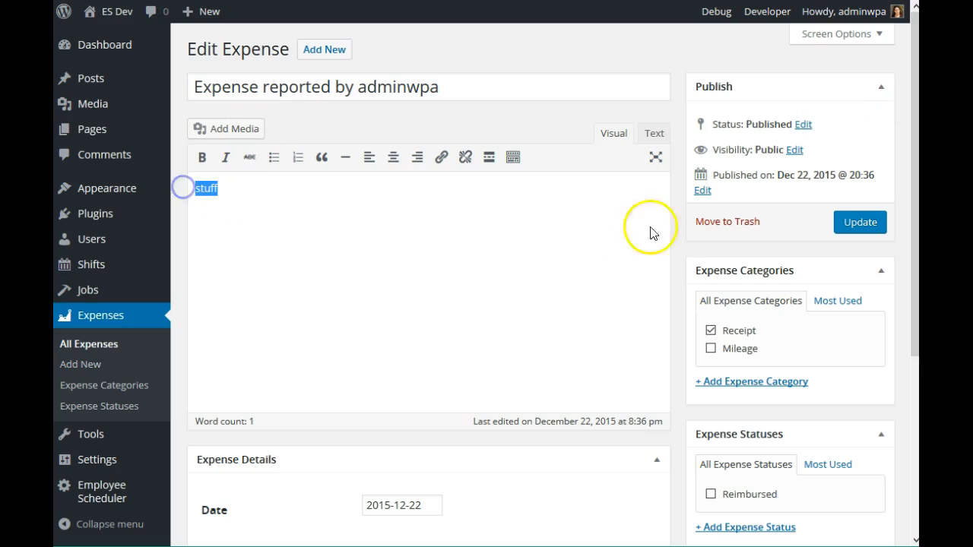
mouse_move(915, 141)
mouse_down()
mouse_move(912, 251)
mouse_move(521, 282)
mouse_up()
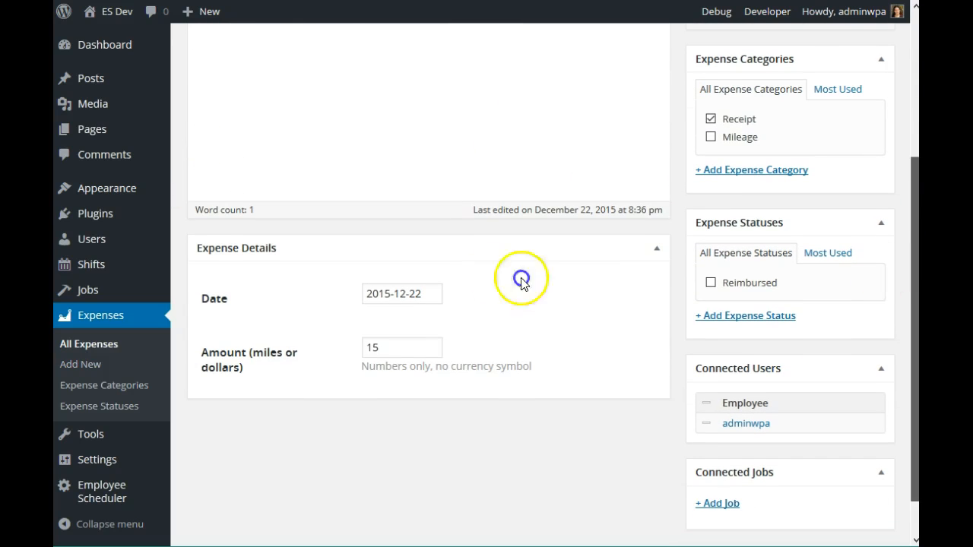
click(430, 292)
click(255, 382)
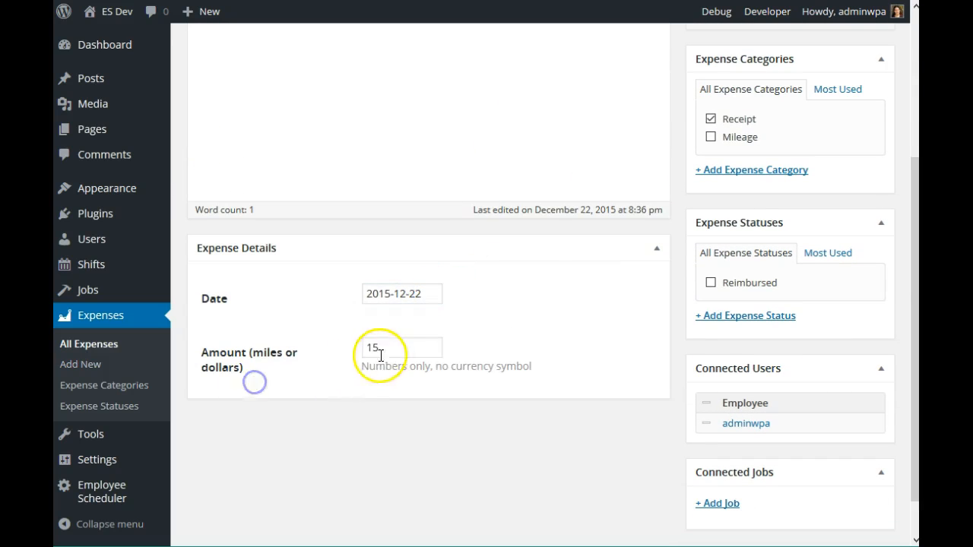
click(383, 351)
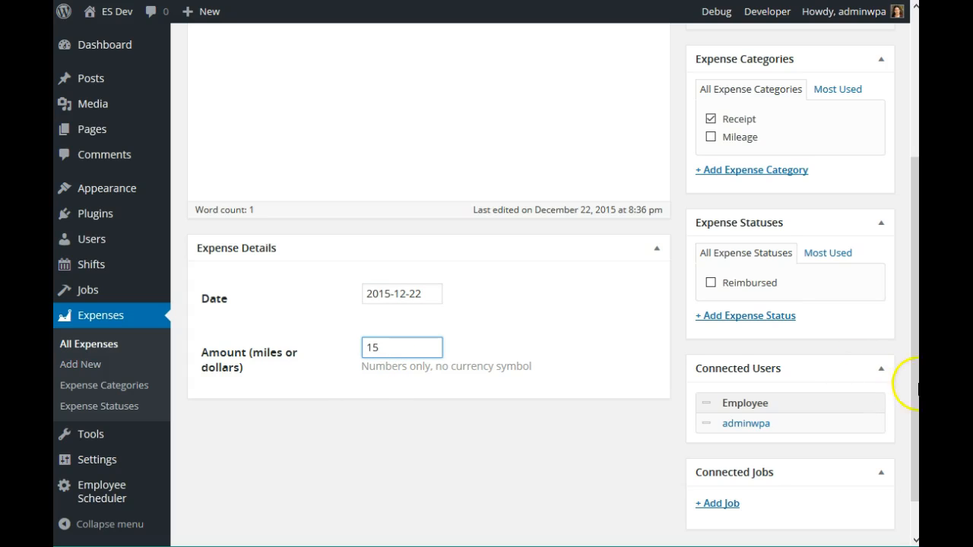
click(734, 139)
Open the Employee Scheduler settings and examine the message sender name and email address
click(92, 508)
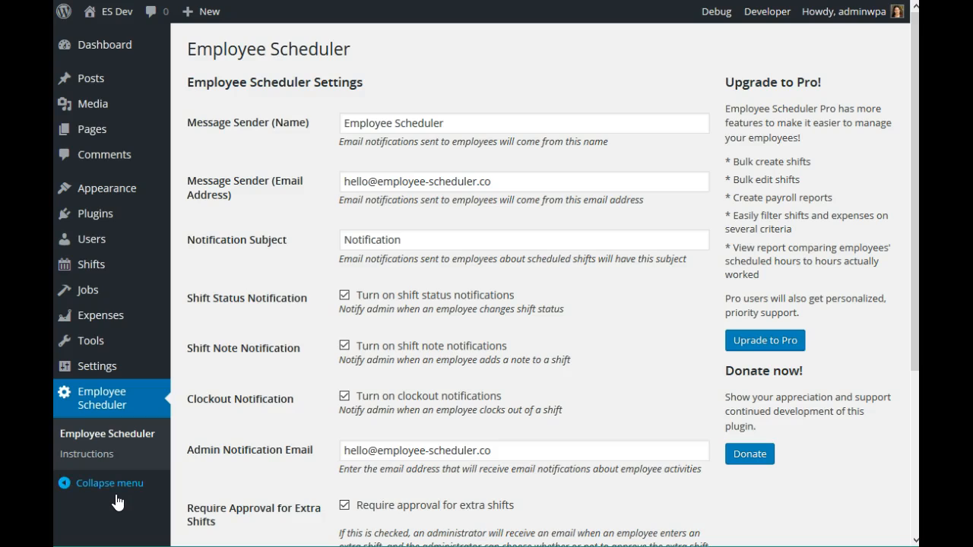
click(308, 70)
click(471, 109)
click(471, 122)
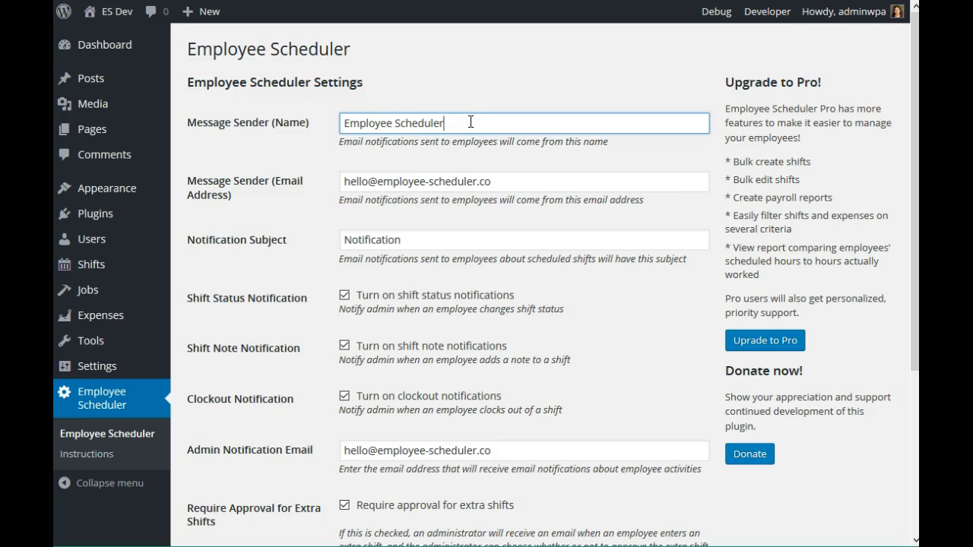
click(466, 124)
click(495, 181)
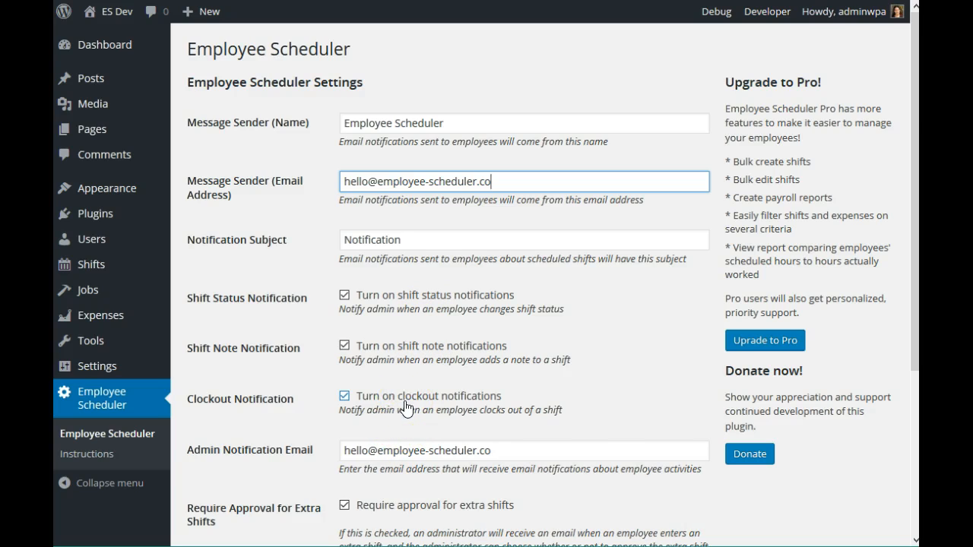
Review the admin notification email, extra shift approval, geolocation and week start settings, and save the settings
click(913, 280)
drag(913, 278, 913, 383)
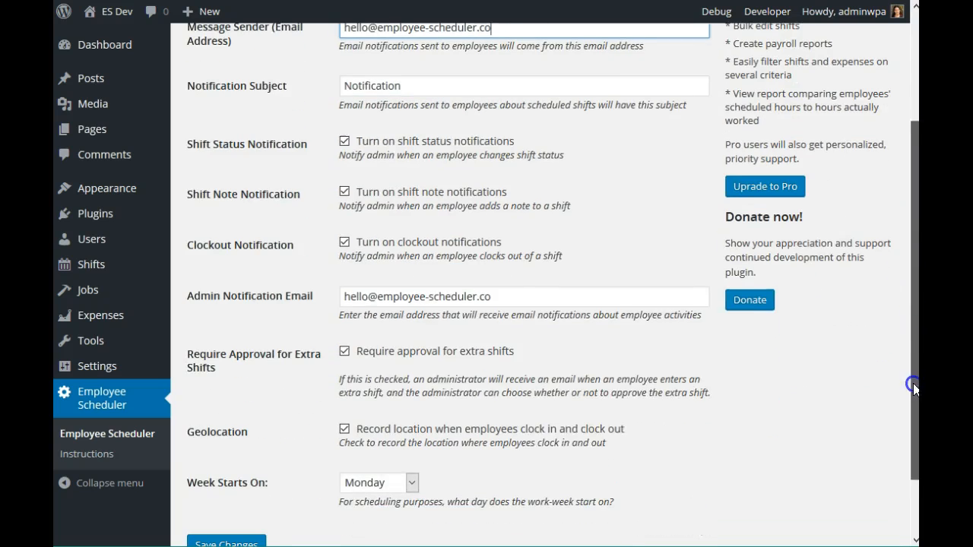
click(505, 298)
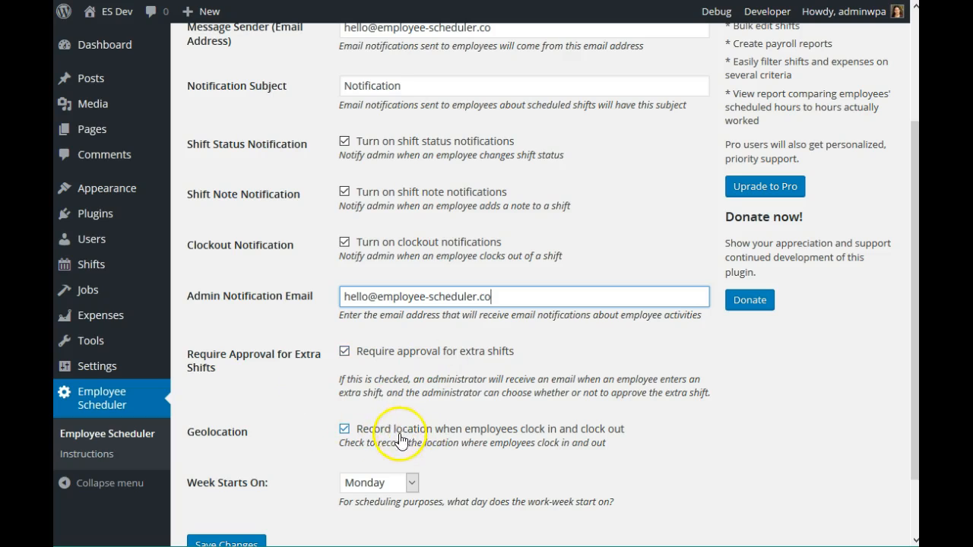
scroll(418, 440, down, 2)
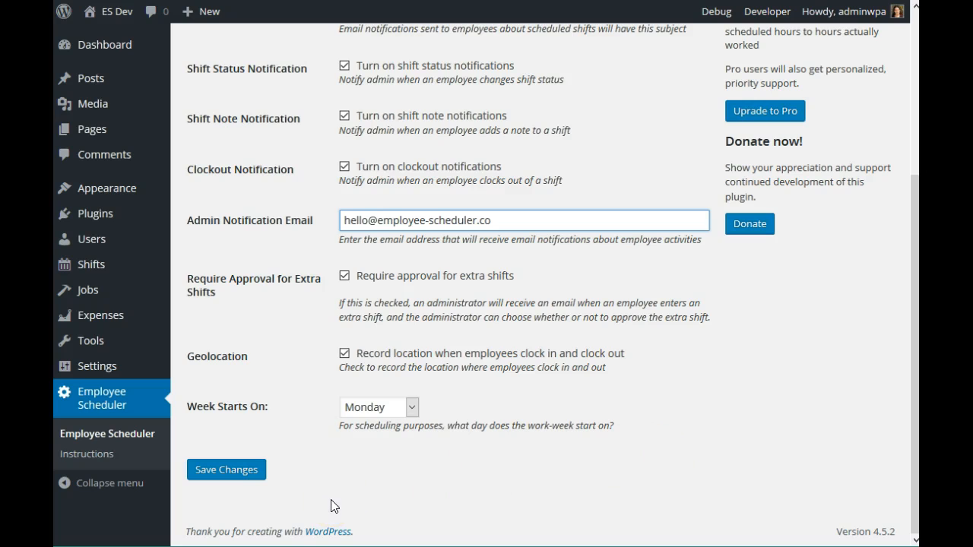
click(248, 471)
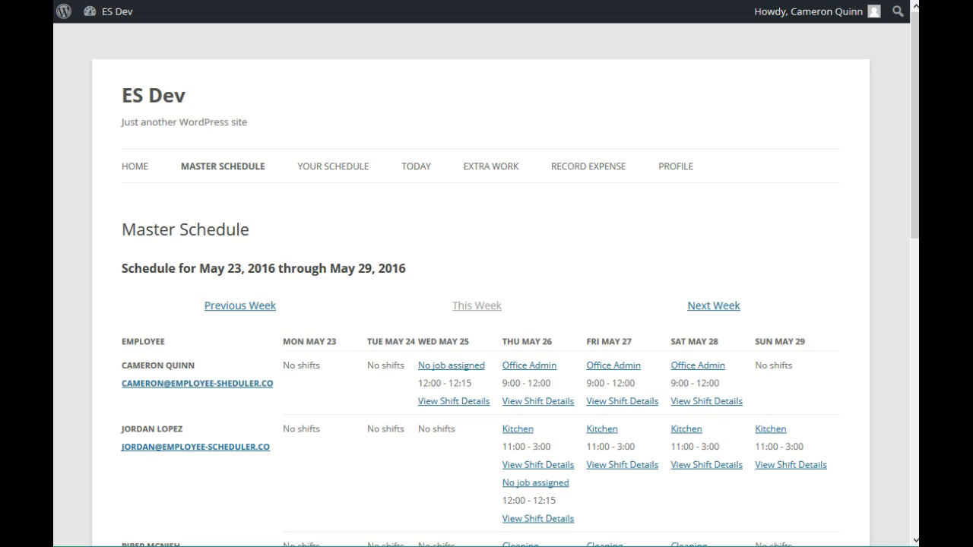
Review the employee-facing master schedule for May 23 to 29, 2016 and open the details of the Office Admin shift on Friday, May 27
drag(915, 162, 916, 228)
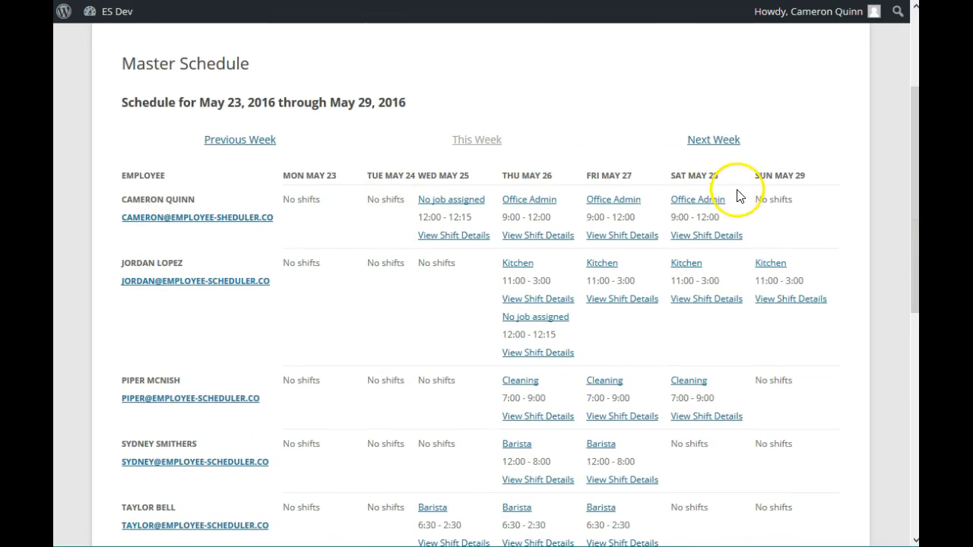
click(332, 176)
drag(332, 176, 284, 179)
click(320, 180)
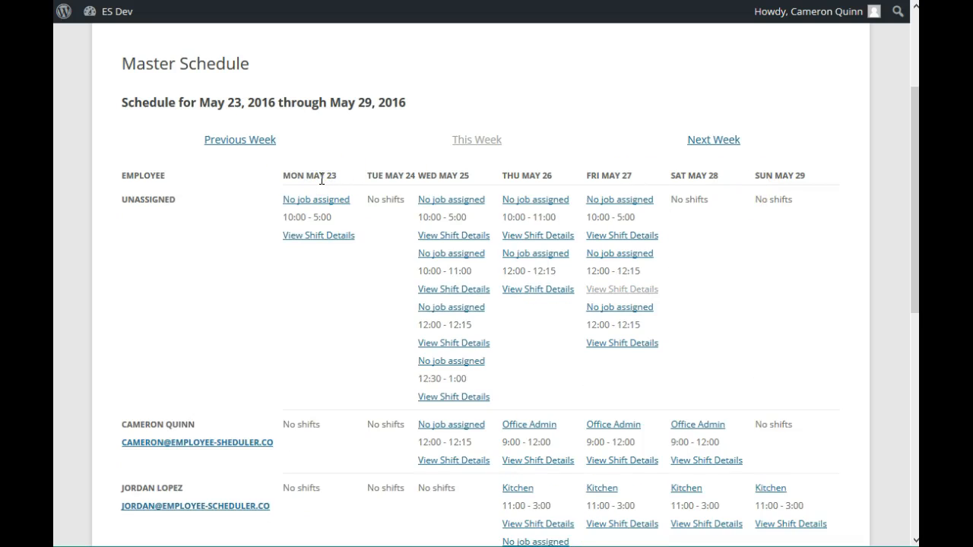
click(322, 173)
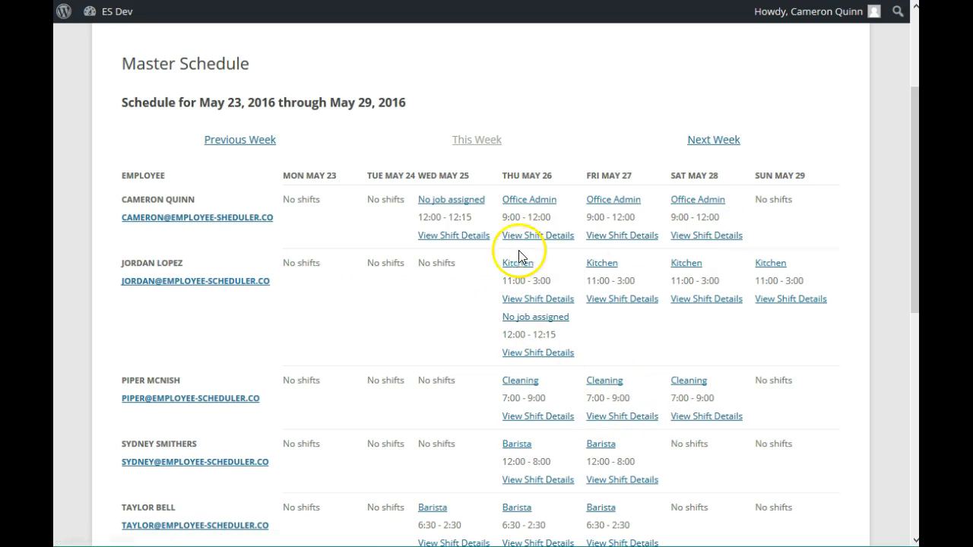
click(616, 241)
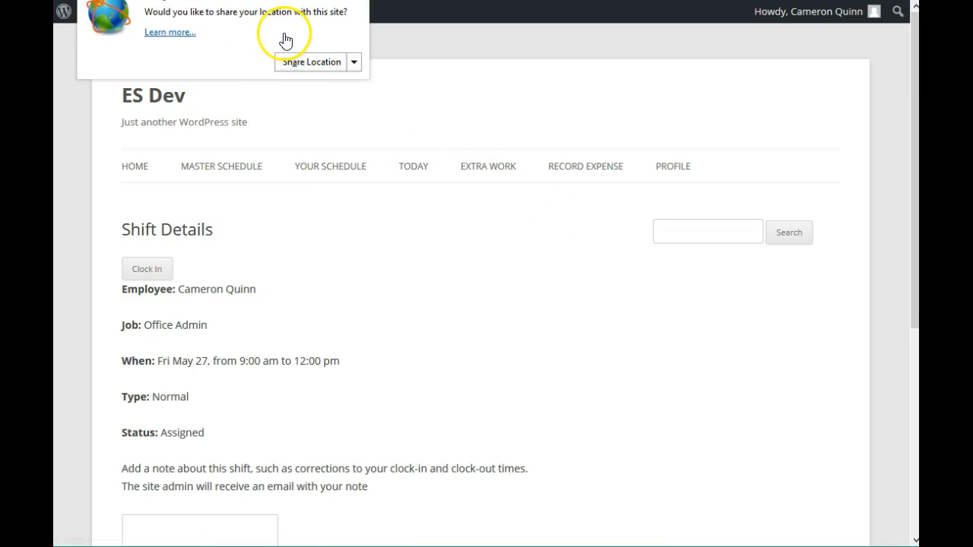
Examine the Office Admin shift's details and the form for adding a note about the shift
click(397, 226)
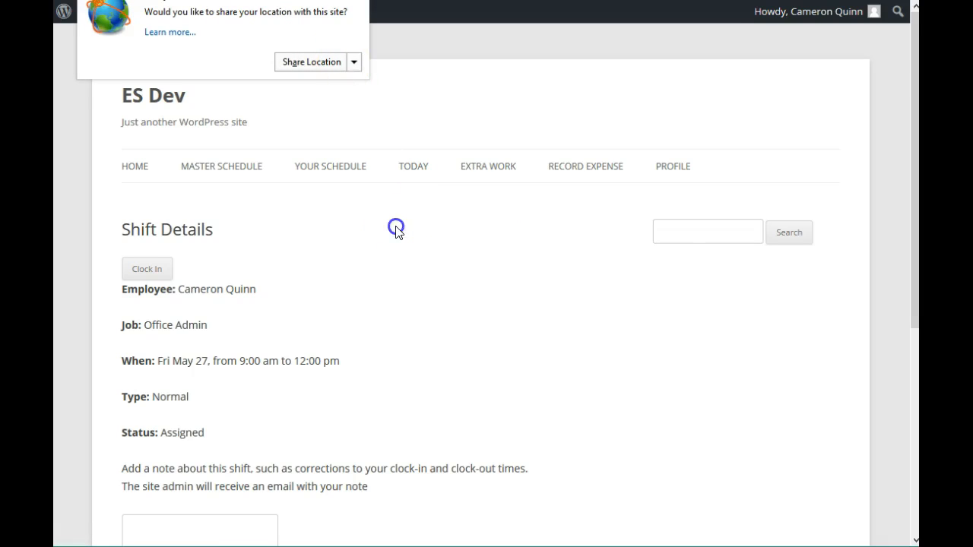
drag(914, 185, 914, 243)
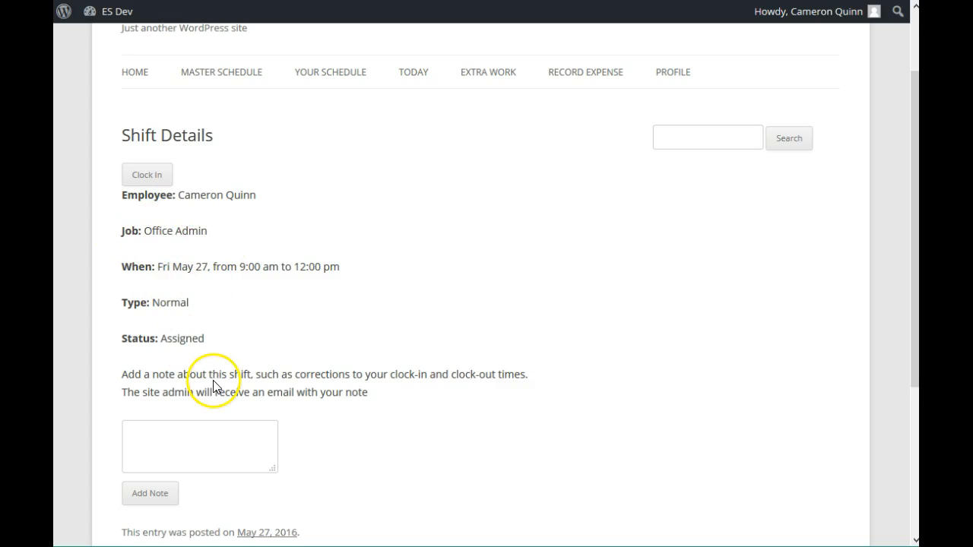
scroll(225, 376, down, 1)
scroll(225, 376, down, 1)
click(228, 361)
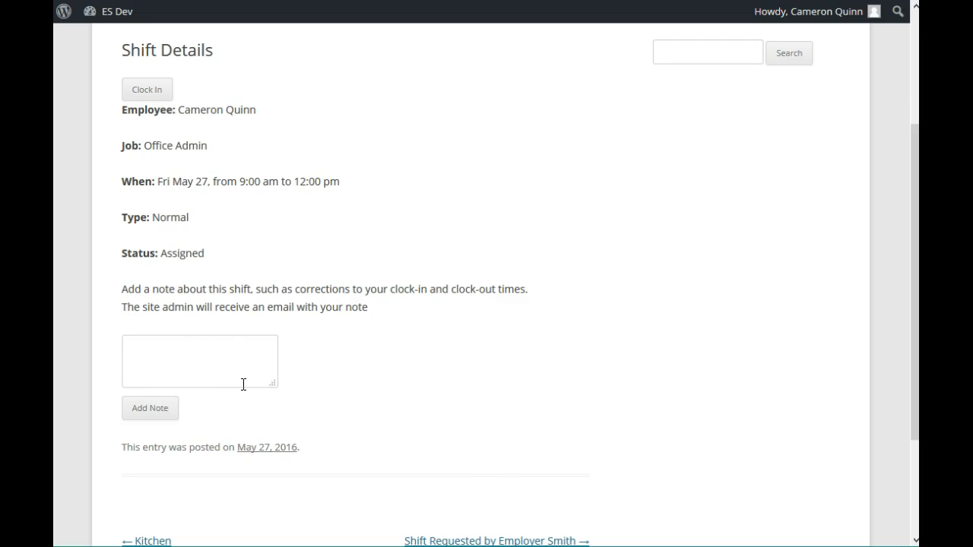
click(235, 379)
Clock in and out of the Friday, May 27 Office Admin shift and check its hours worked and status
scroll(311, 358, up, 1)
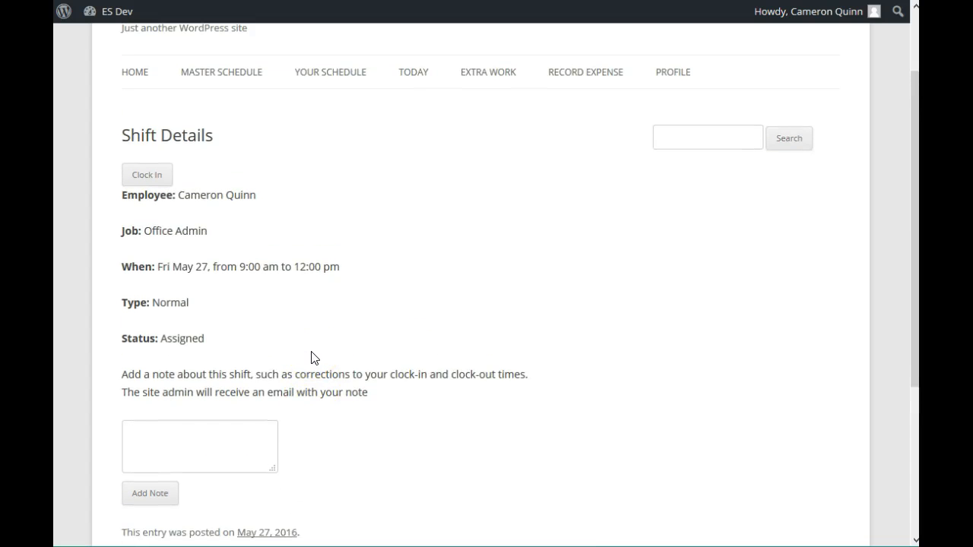
click(155, 176)
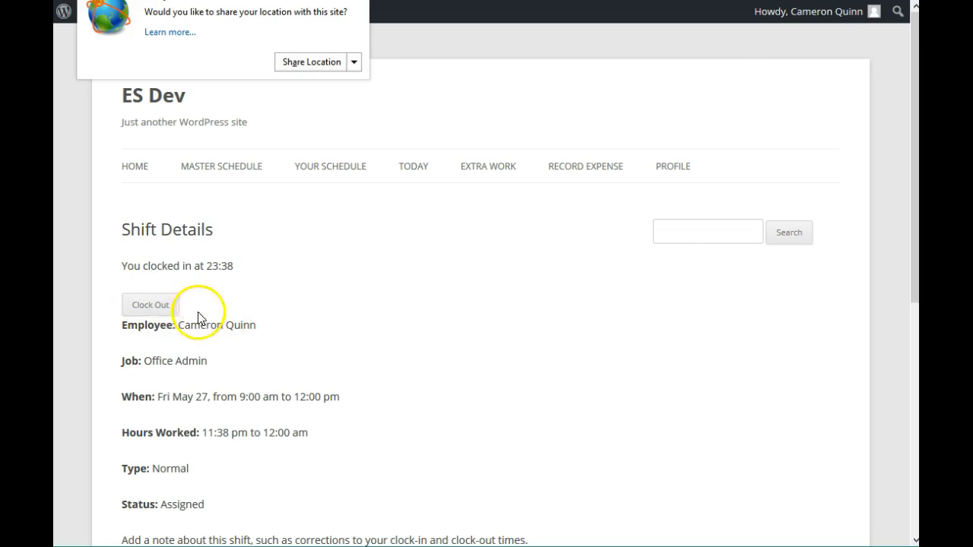
click(160, 310)
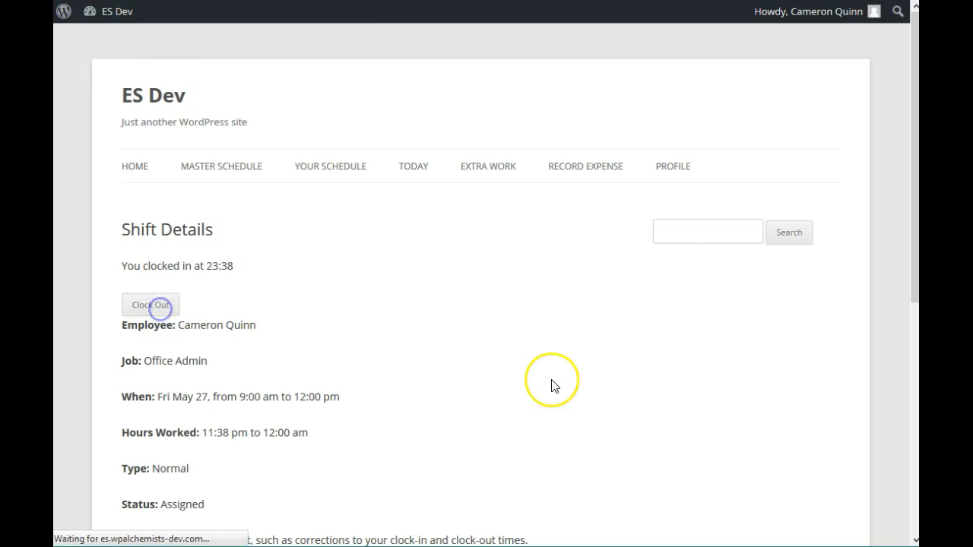
drag(207, 447, 122, 447)
click(386, 403)
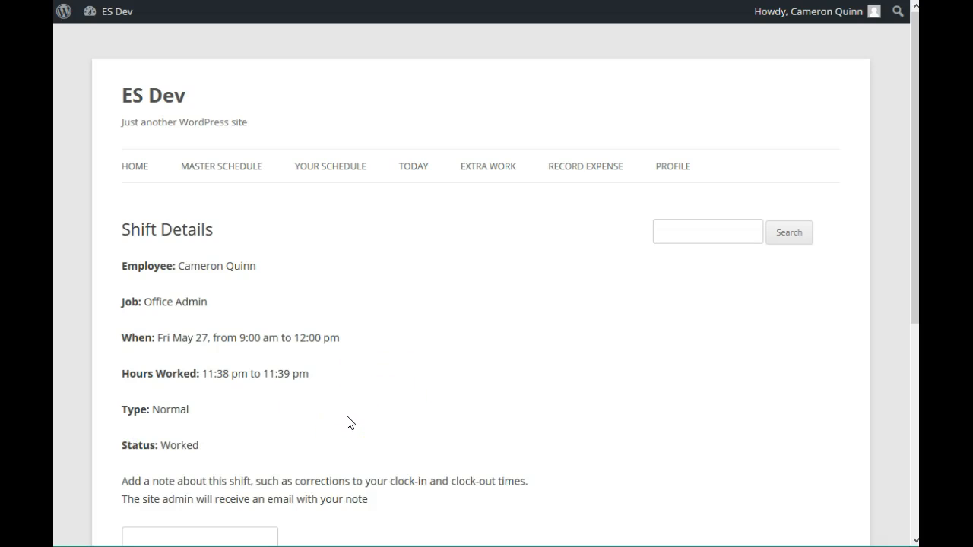
Open the master schedule and review all employees' shifts for May 23 to 29, 2016
click(226, 175)
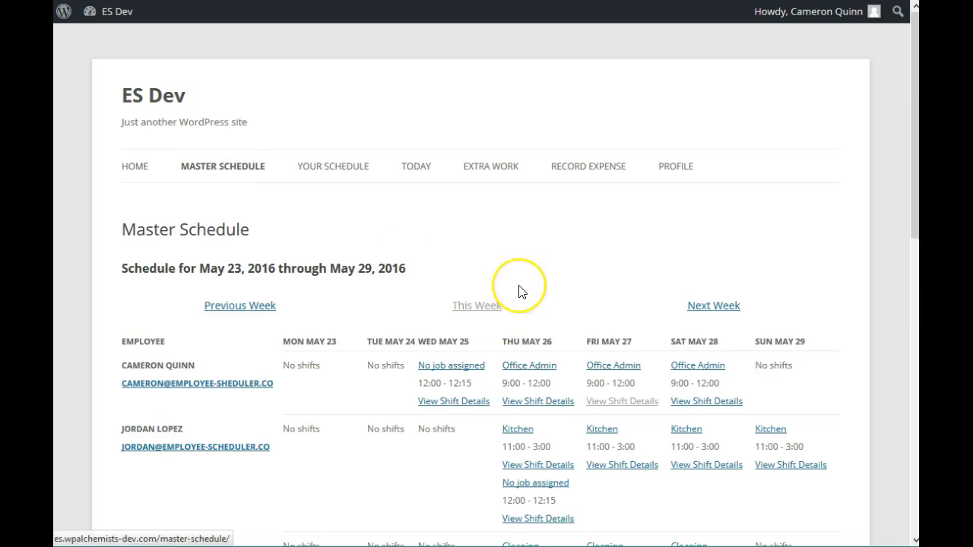
scroll(519, 291, down, 3)
scroll(608, 337, down, 2)
scroll(608, 341, up, 3)
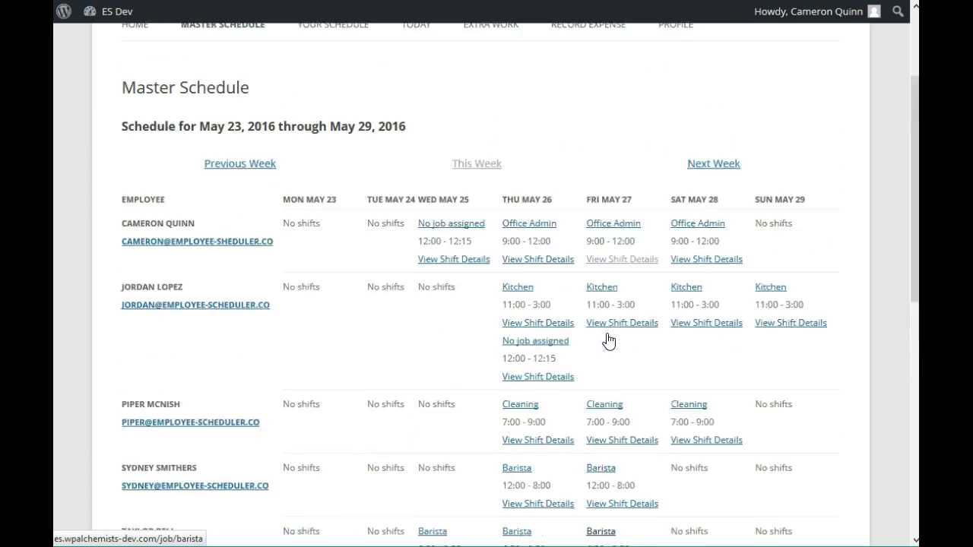
scroll(608, 340, up, 2)
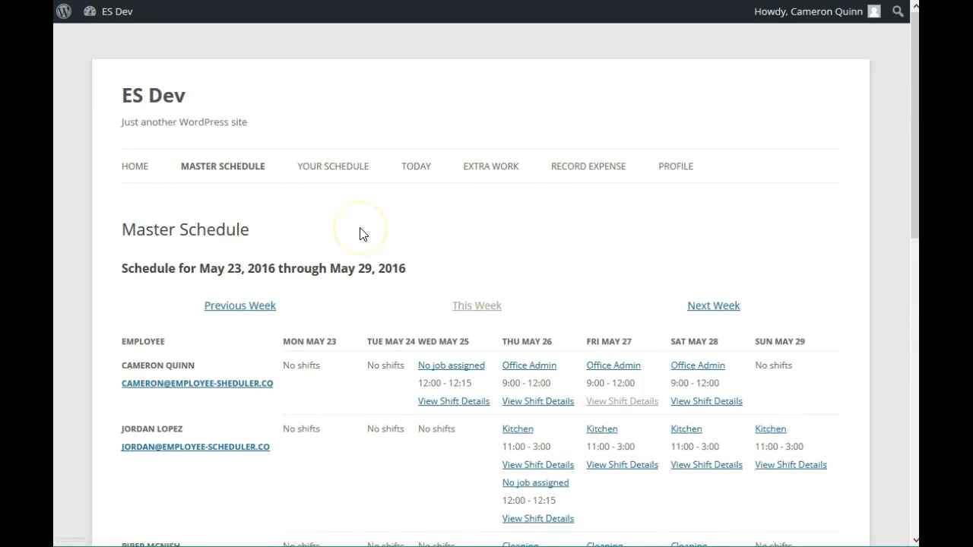
View the employee's own schedule for the week and open the list of today's shifts
click(350, 180)
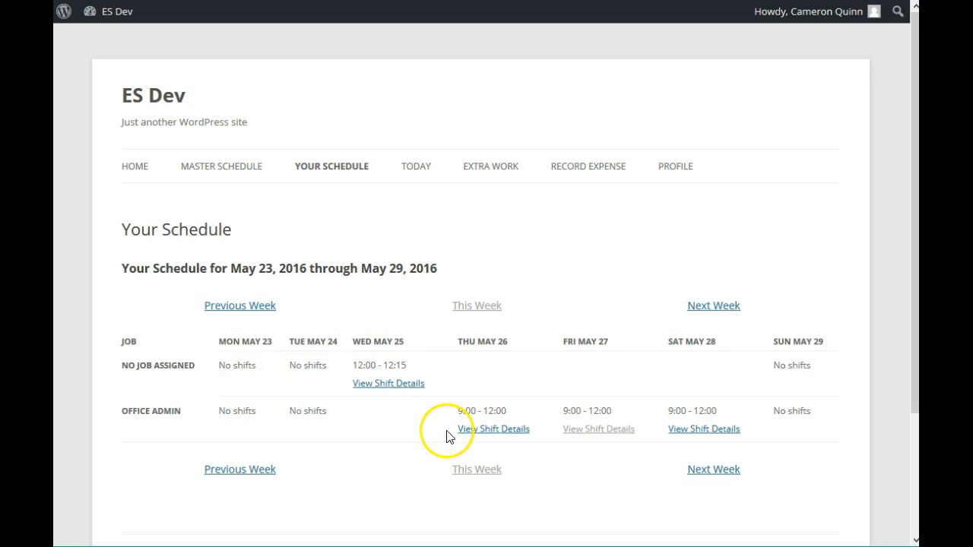
click(415, 175)
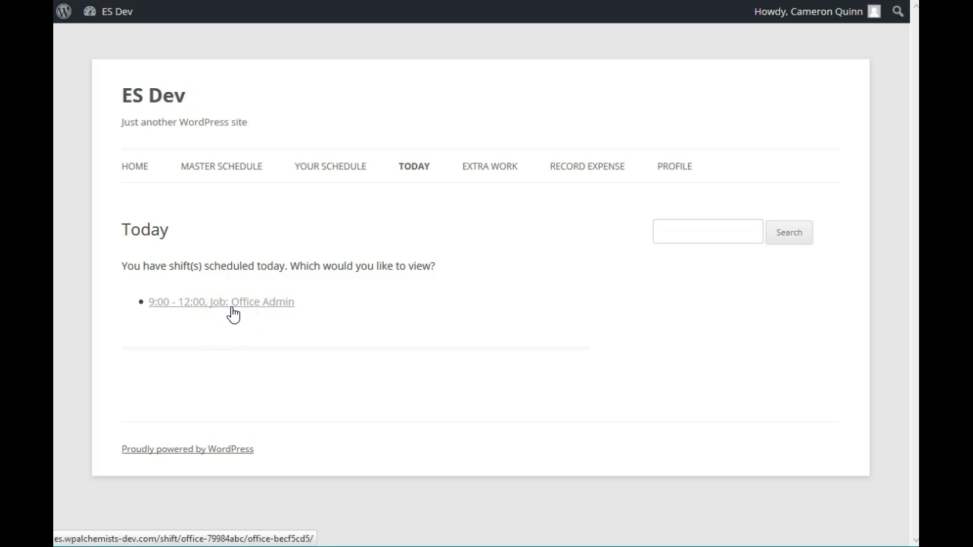
Open the extra work form and examine its date, time, job and description fields, including the available jobs
click(483, 168)
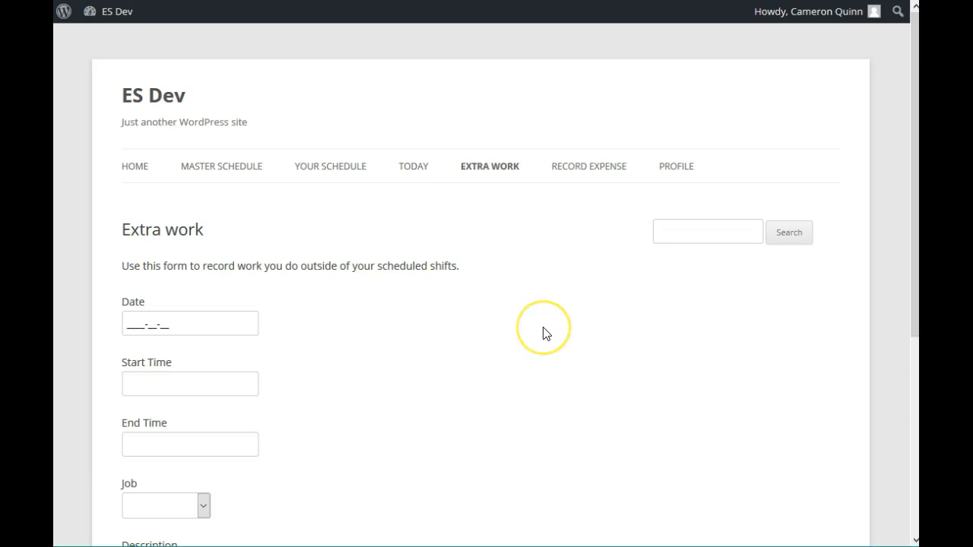
scroll(544, 333, down, 3)
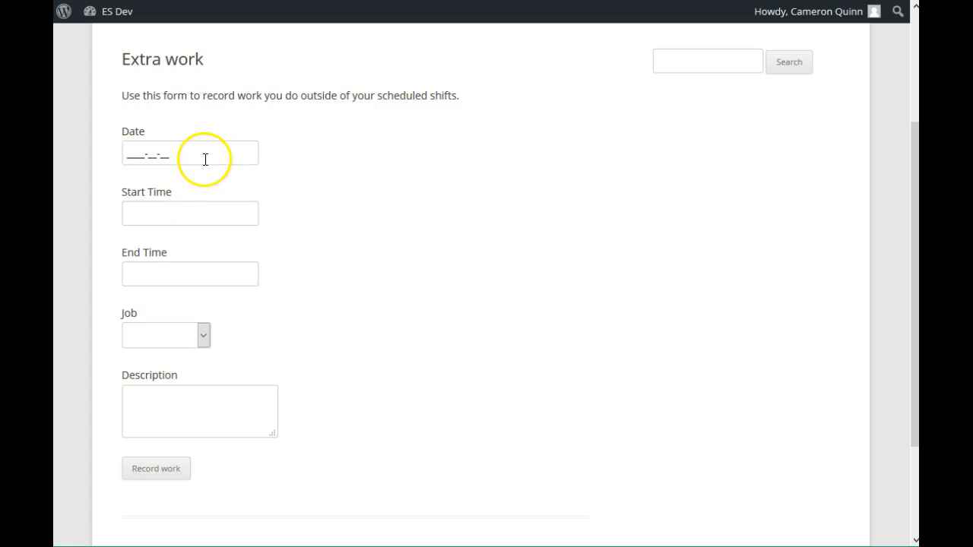
click(200, 335)
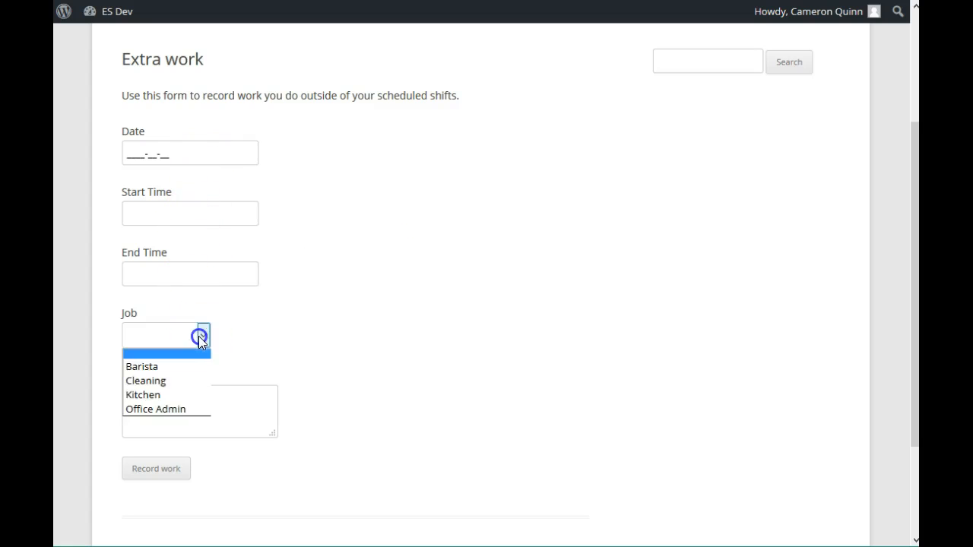
click(199, 335)
click(169, 421)
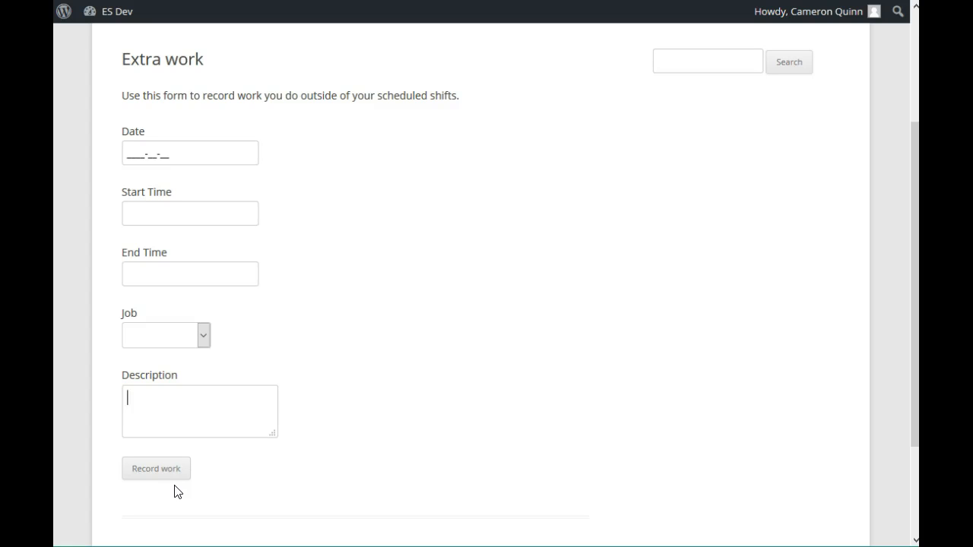
click(198, 508)
drag(915, 343, 914, 250)
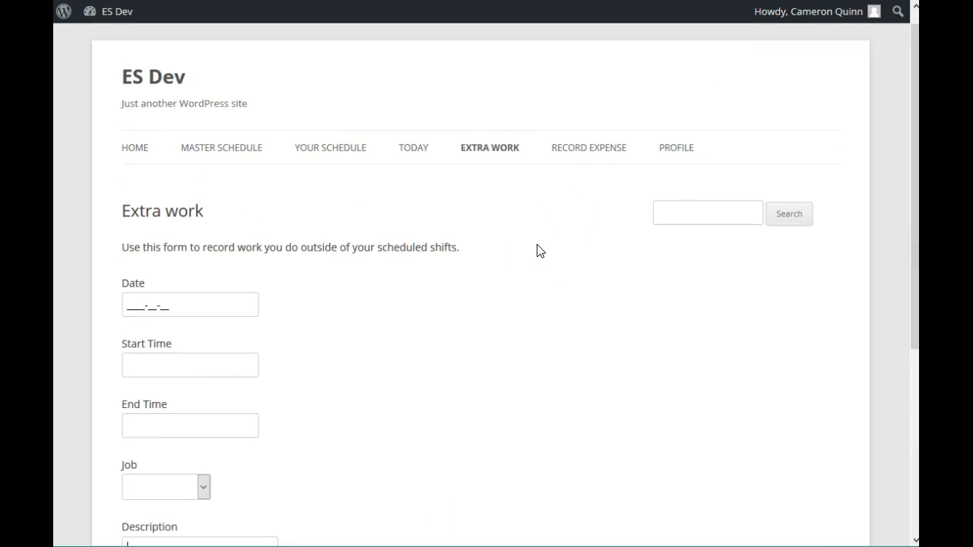
Open the expense recording form and set the date to 2016-05-27 and the expense type to Mileage
click(562, 159)
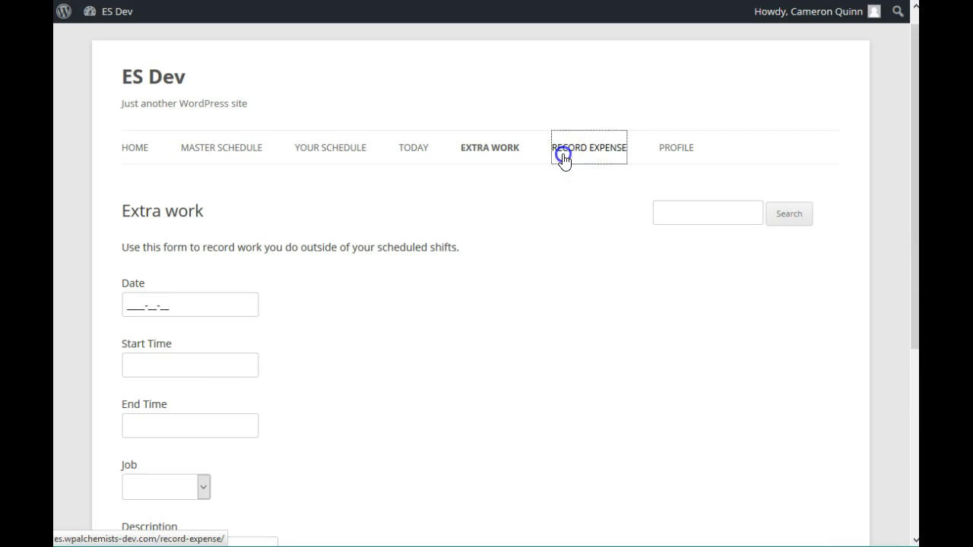
click(576, 310)
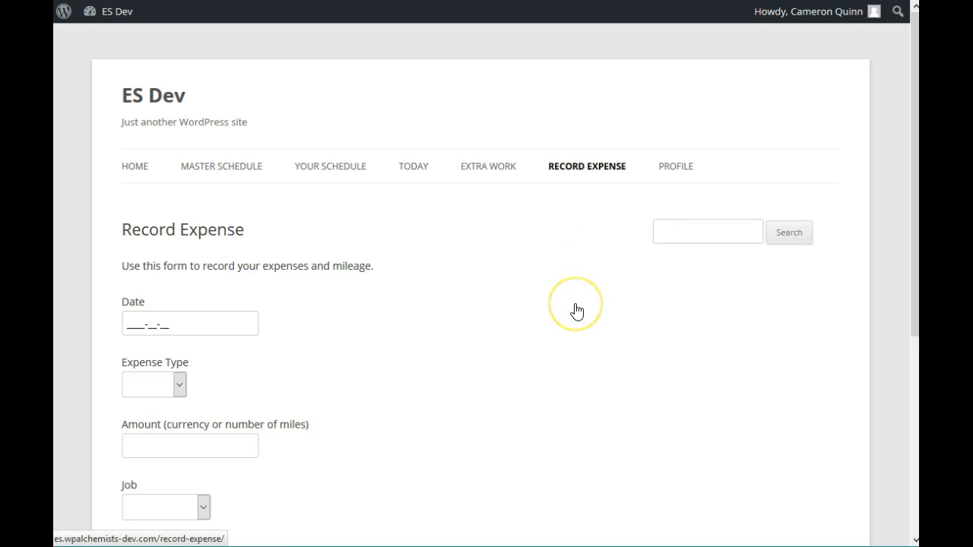
scroll(914, 234, down, 1)
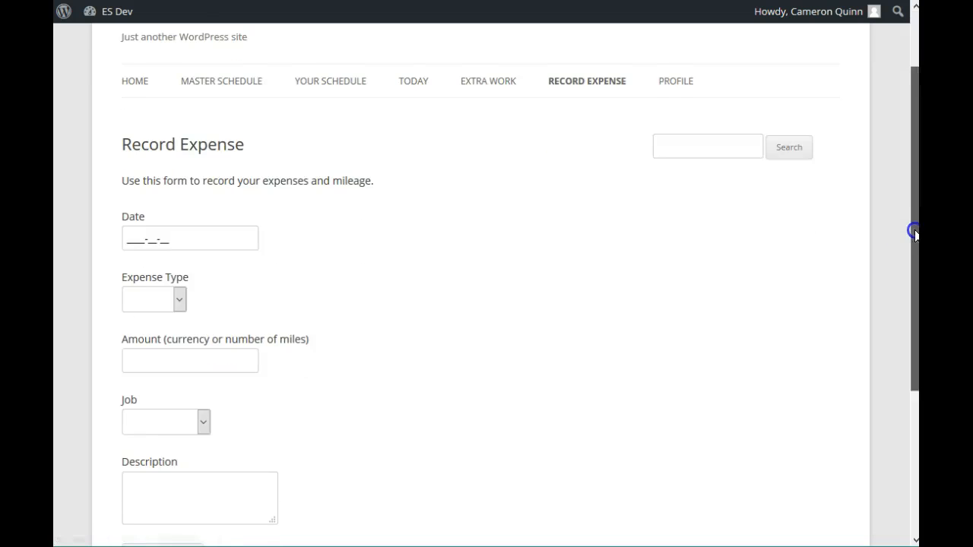
scroll(914, 234, down, 1)
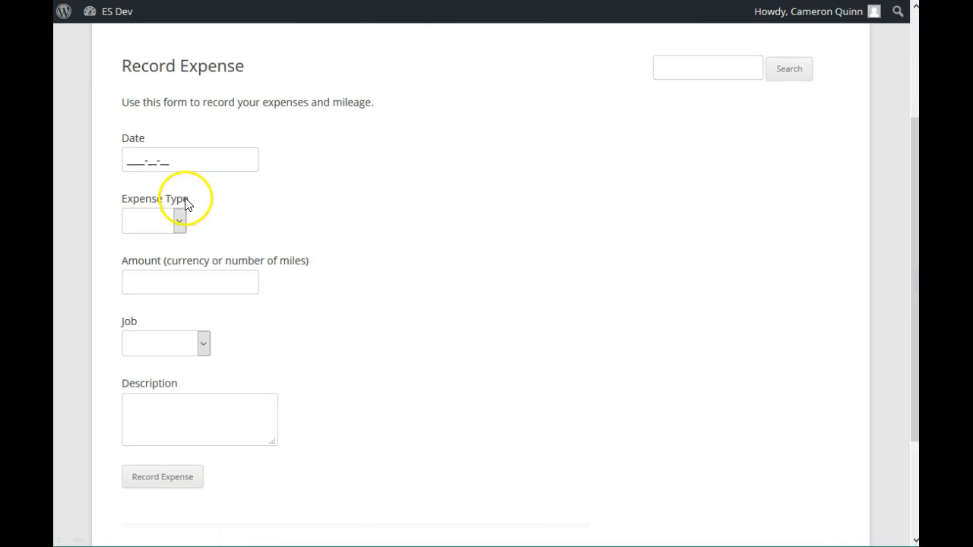
click(174, 161)
click(256, 279)
click(180, 221)
click(161, 250)
Enter 20 as the expense amount and assign the expense to the Office Admin job
click(160, 278)
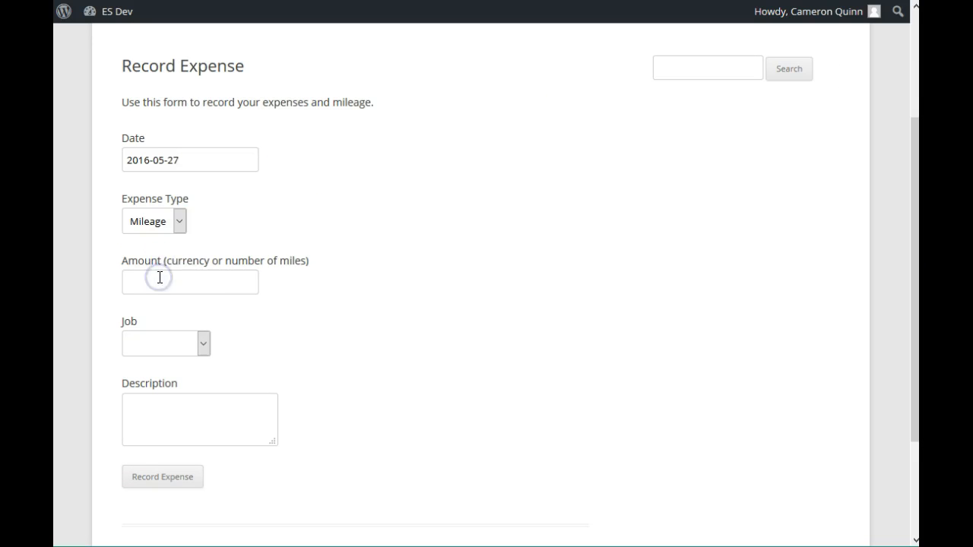
text(20)
click(169, 342)
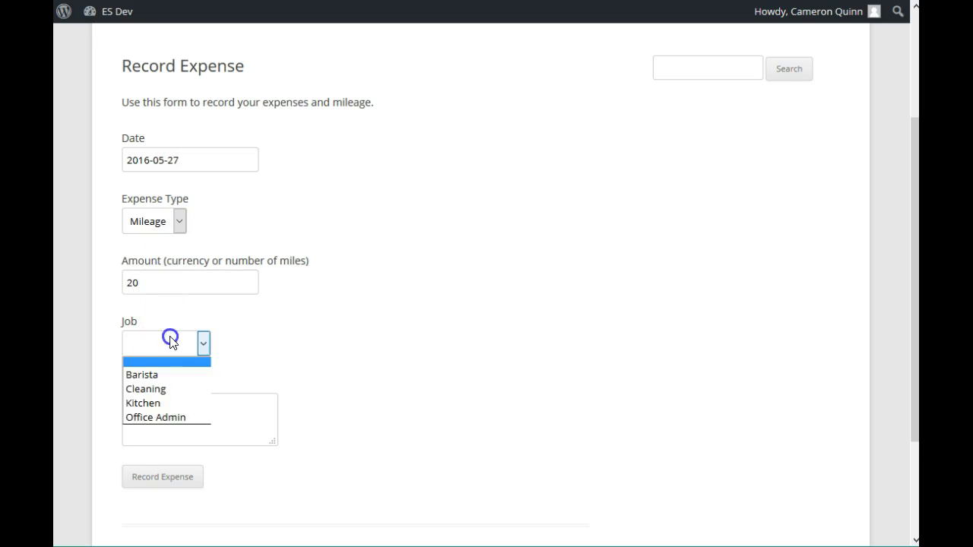
click(168, 418)
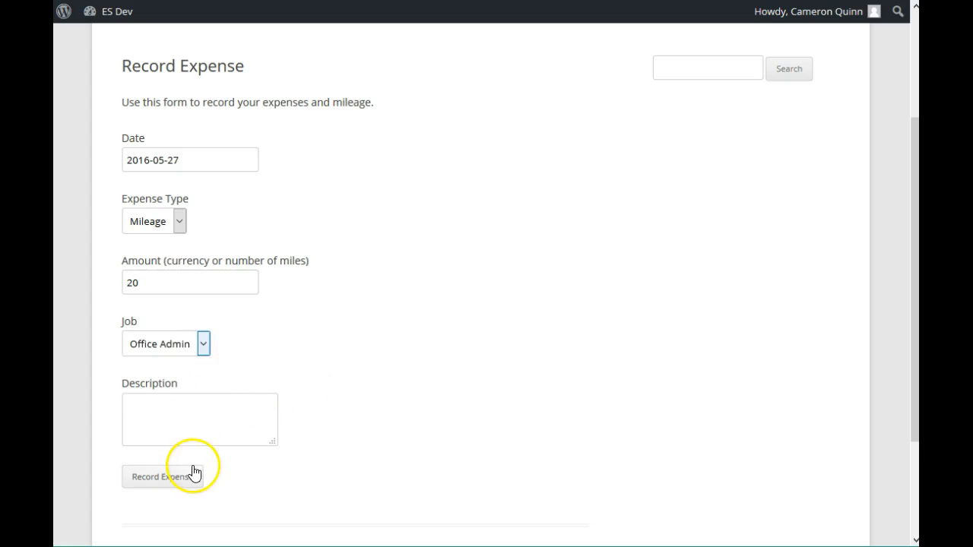
Open the employee profile page and examine its name, e-mail, password and contact information fields
scroll(591, 241, up, 1)
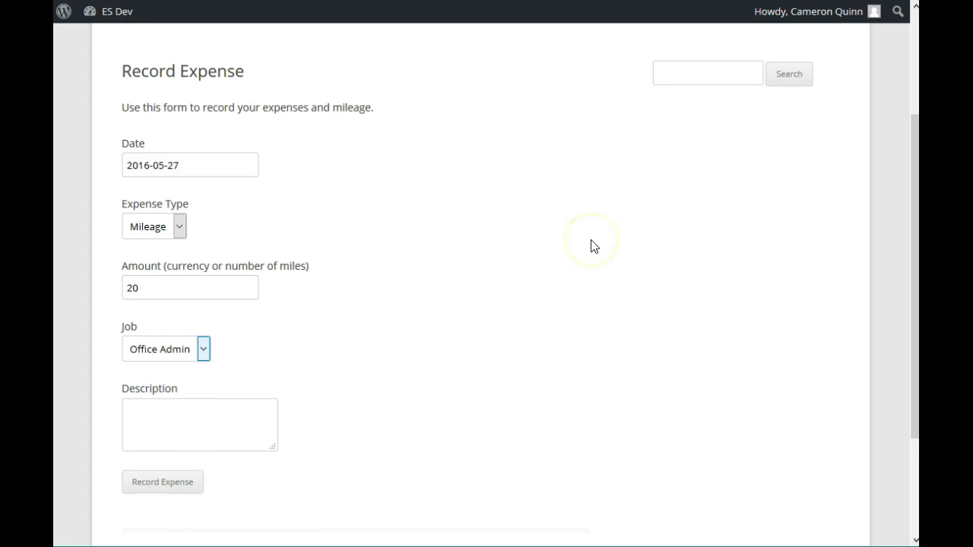
click(602, 243)
scroll(602, 244, up, 3)
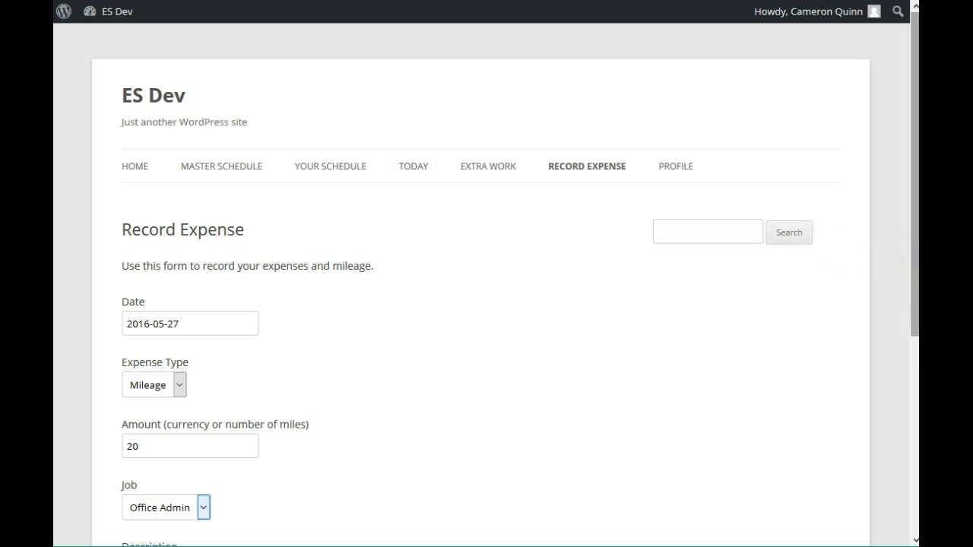
click(672, 167)
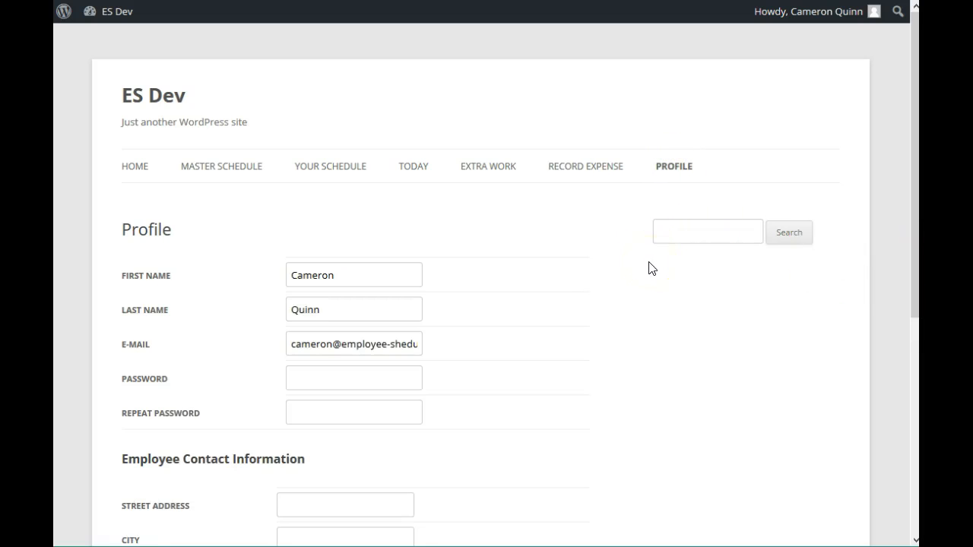
scroll(650, 266, down, 2)
scroll(651, 268, down, 2)
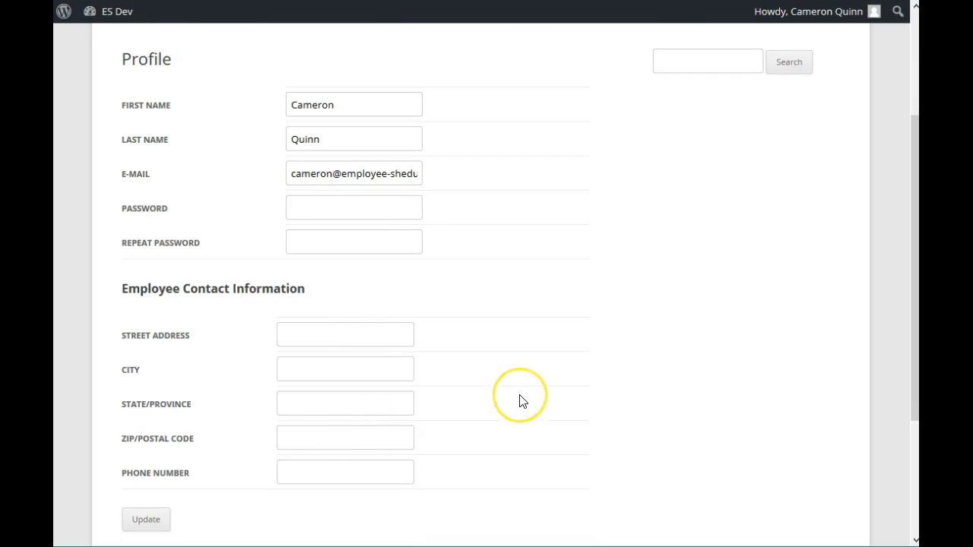
scroll(522, 401, down, 2)
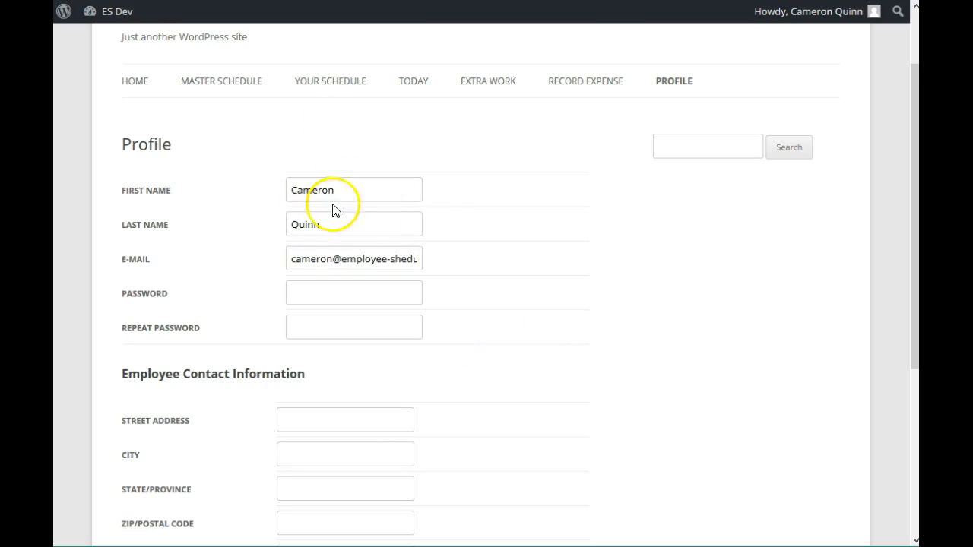
scroll(390, 444, down, 1)
scroll(389, 444, down, 1)
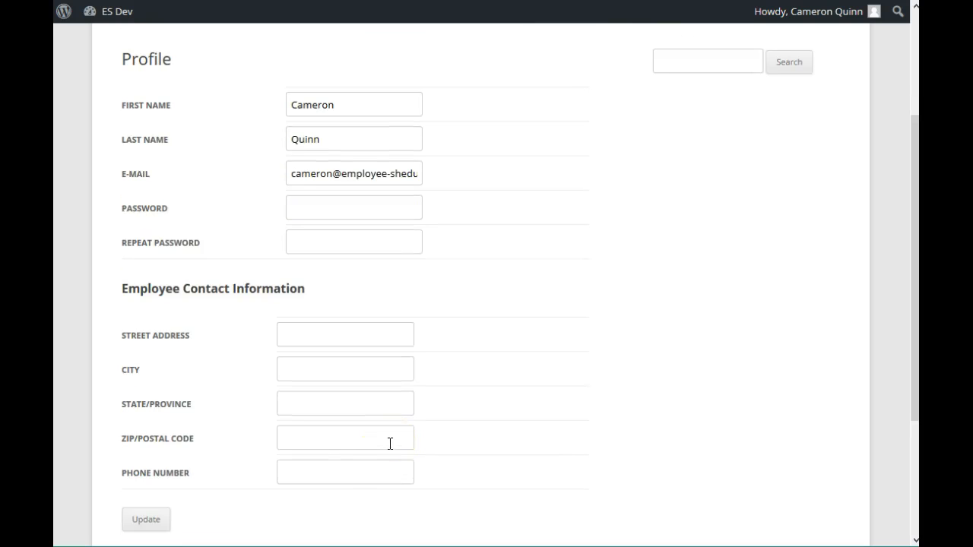